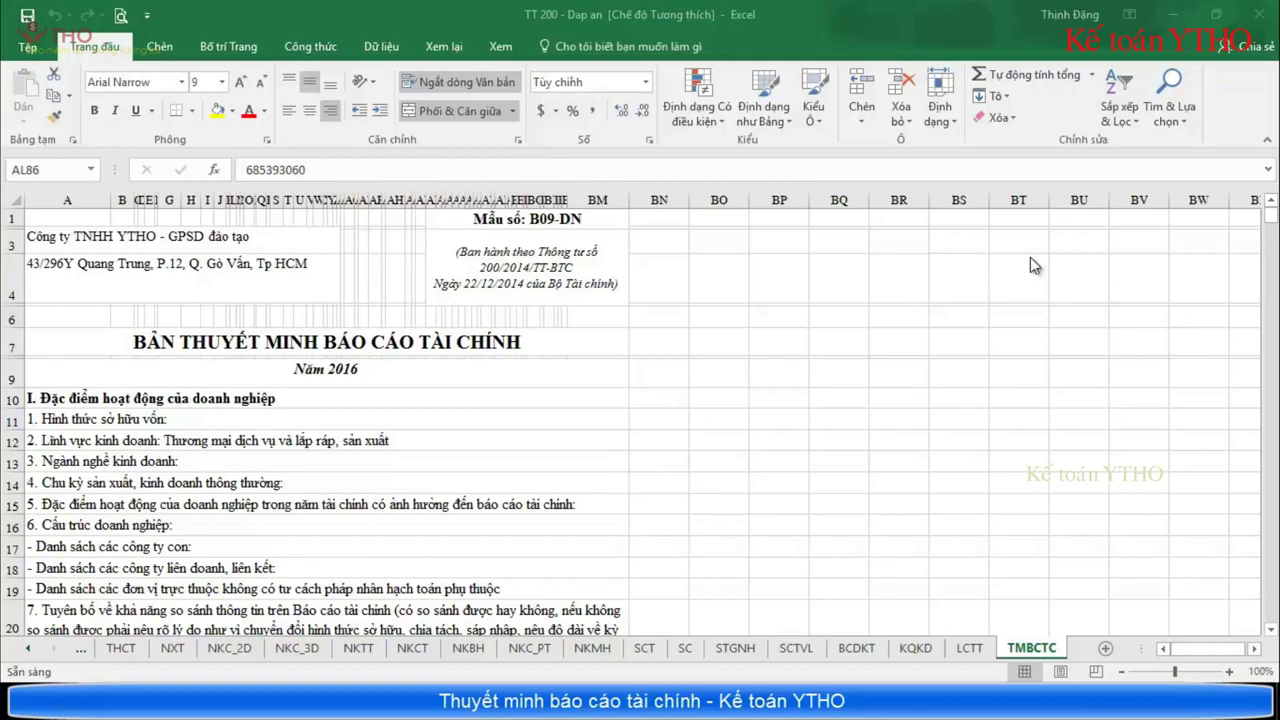
View the LCTT cash flow report and go through the voucher entries in the CT sheet.
{"action": "left_click", "coordinate": [968, 650]}
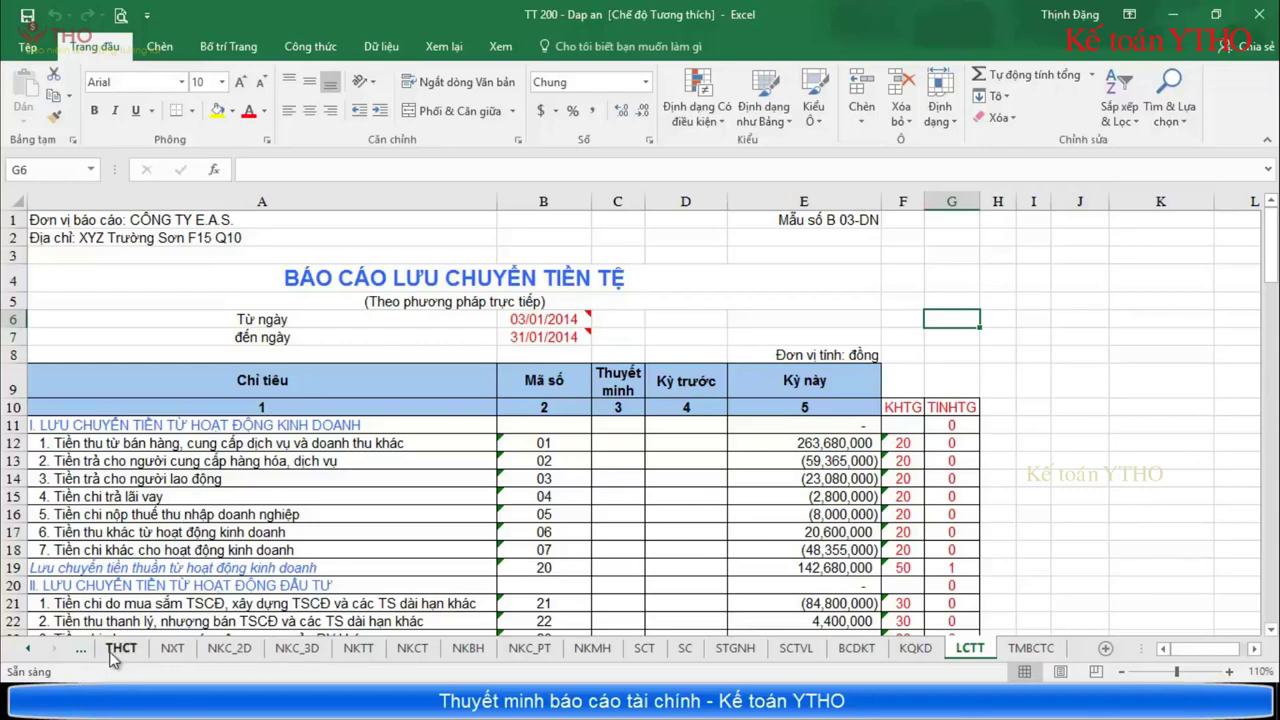
{"action": "left_click", "coordinate": [28, 648]}
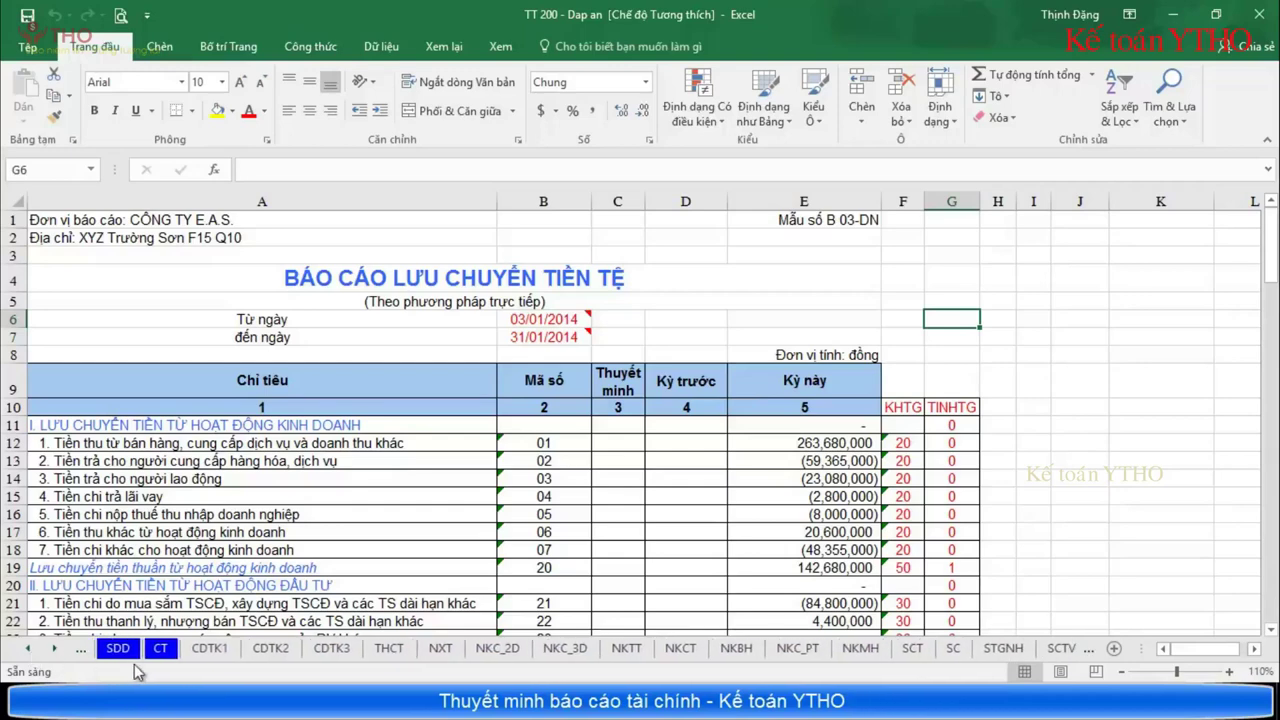
{"action": "left_click", "coordinate": [160, 648]}
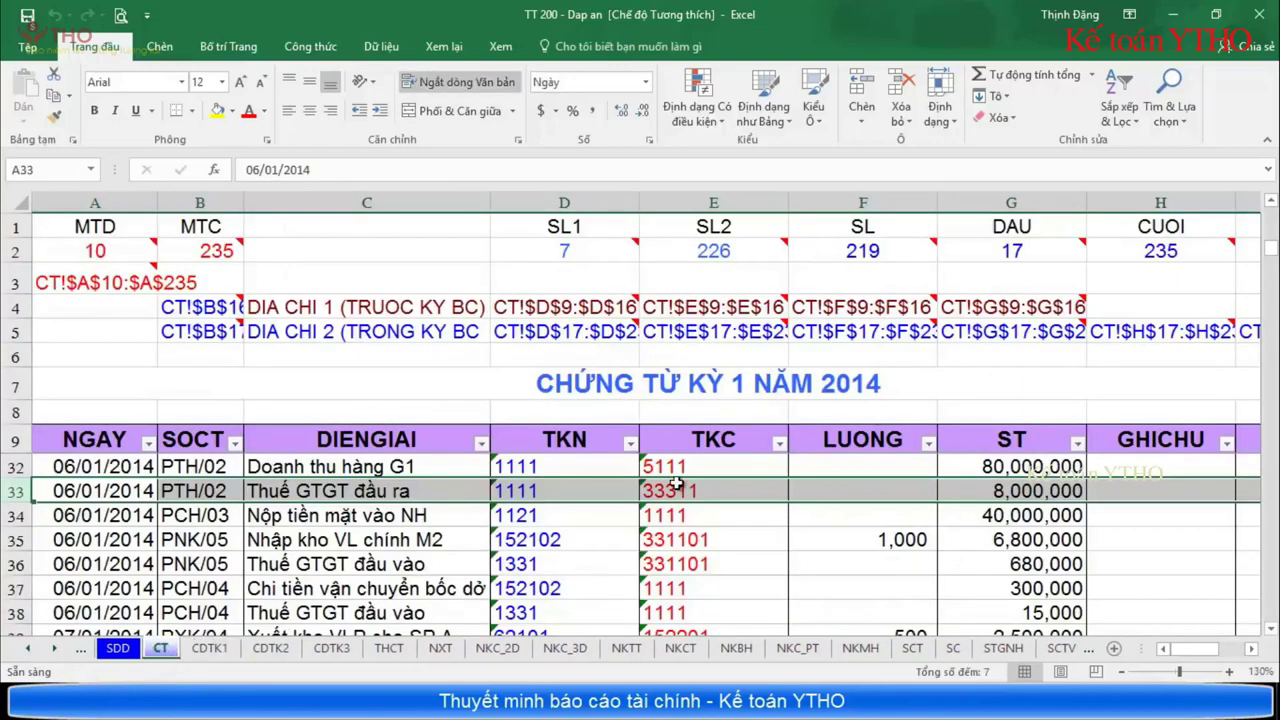
{"action": "scroll", "coordinate": [700, 505], "scroll_direction": "down", "scroll_amount": 4}
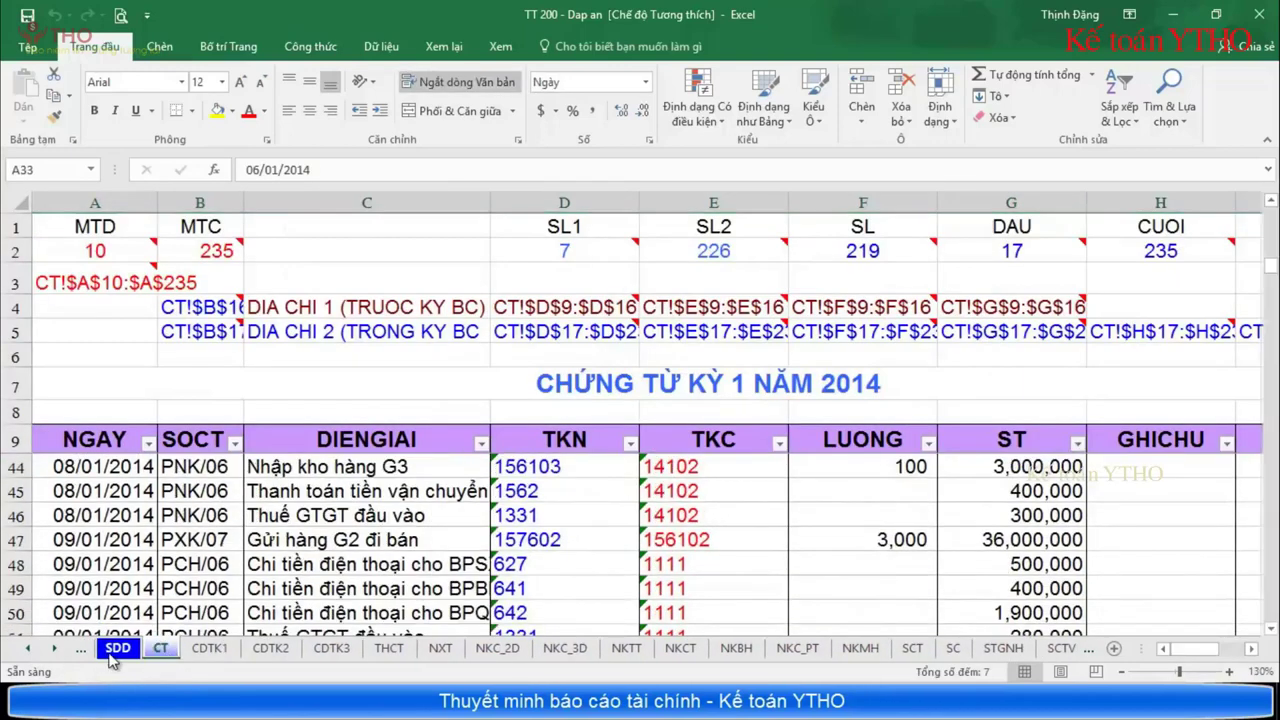
Check the SDD sheet and return to the first voucher entries in the CT sheet.
{"action": "left_click", "coordinate": [111, 652]}
{"action": "left_click", "coordinate": [170, 649]}
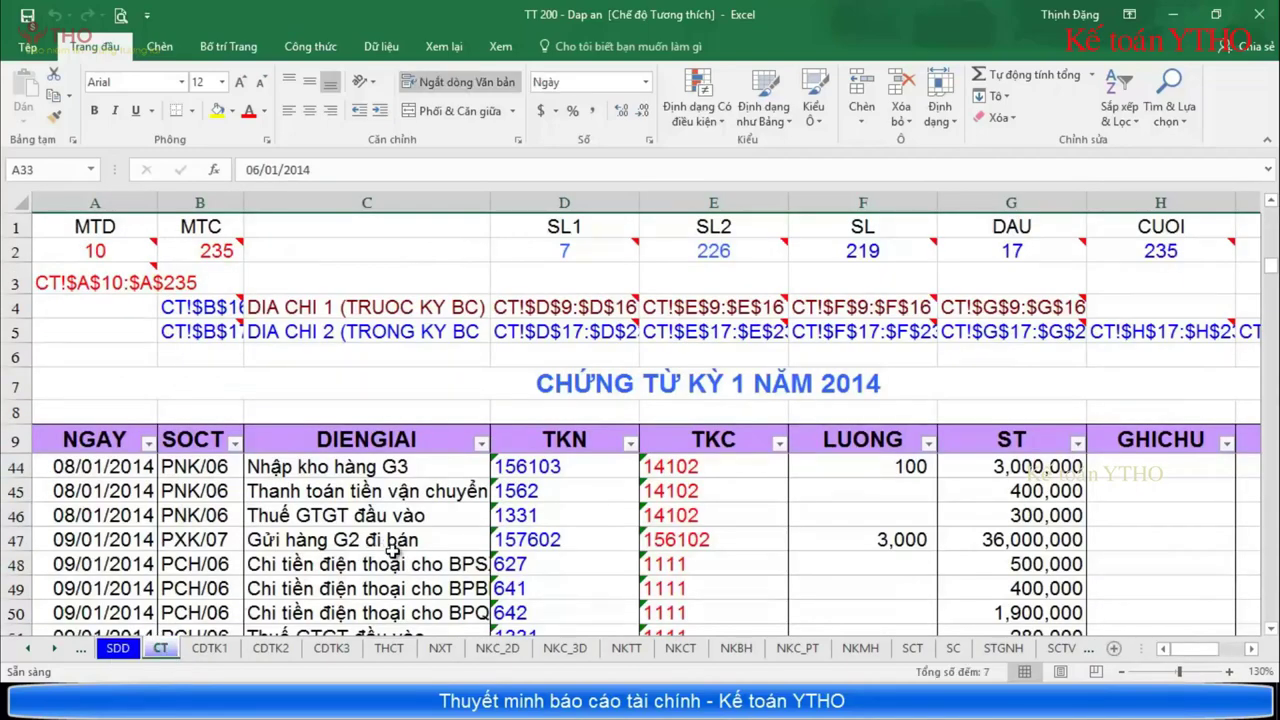
{"action": "scroll", "coordinate": [803, 507], "scroll_direction": "up", "scroll_amount": 3}
{"action": "scroll", "coordinate": [803, 507], "scroll_direction": "up", "scroll_amount": 8}
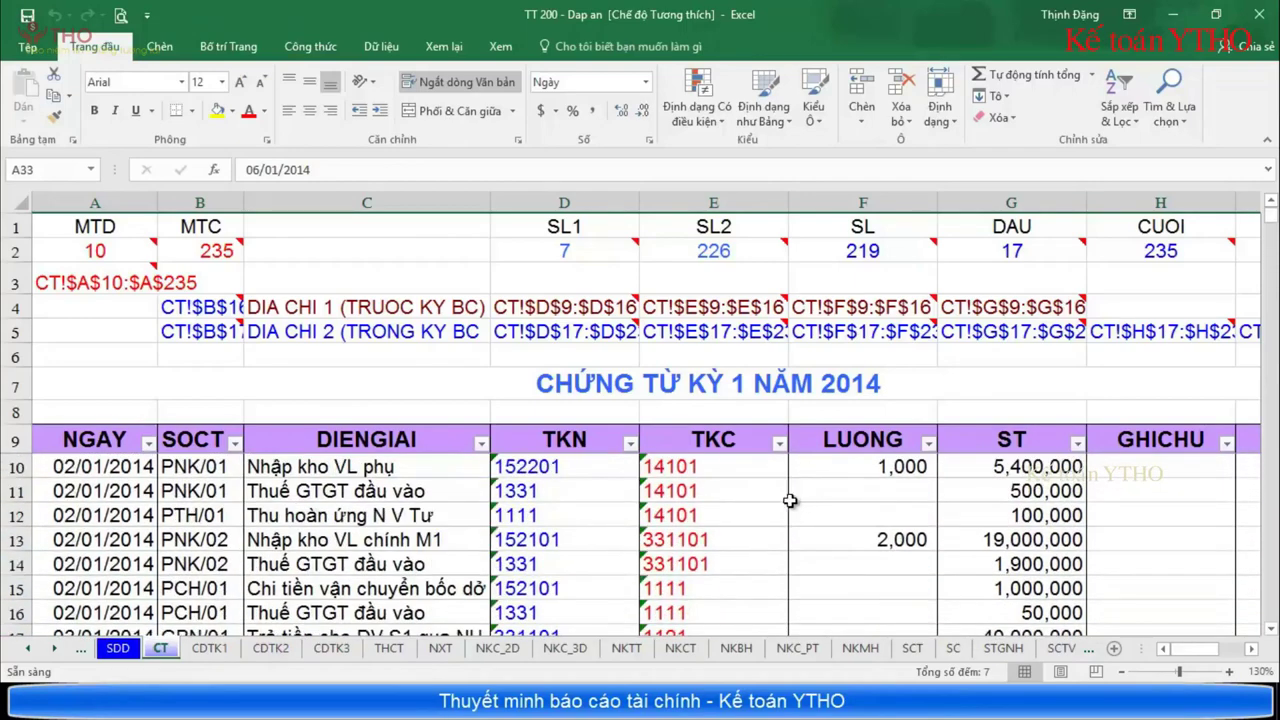
Inspect the debit account in cell D12 of the CT sheet and its list of accounts.
{"action": "left_click", "coordinate": [540, 515]}
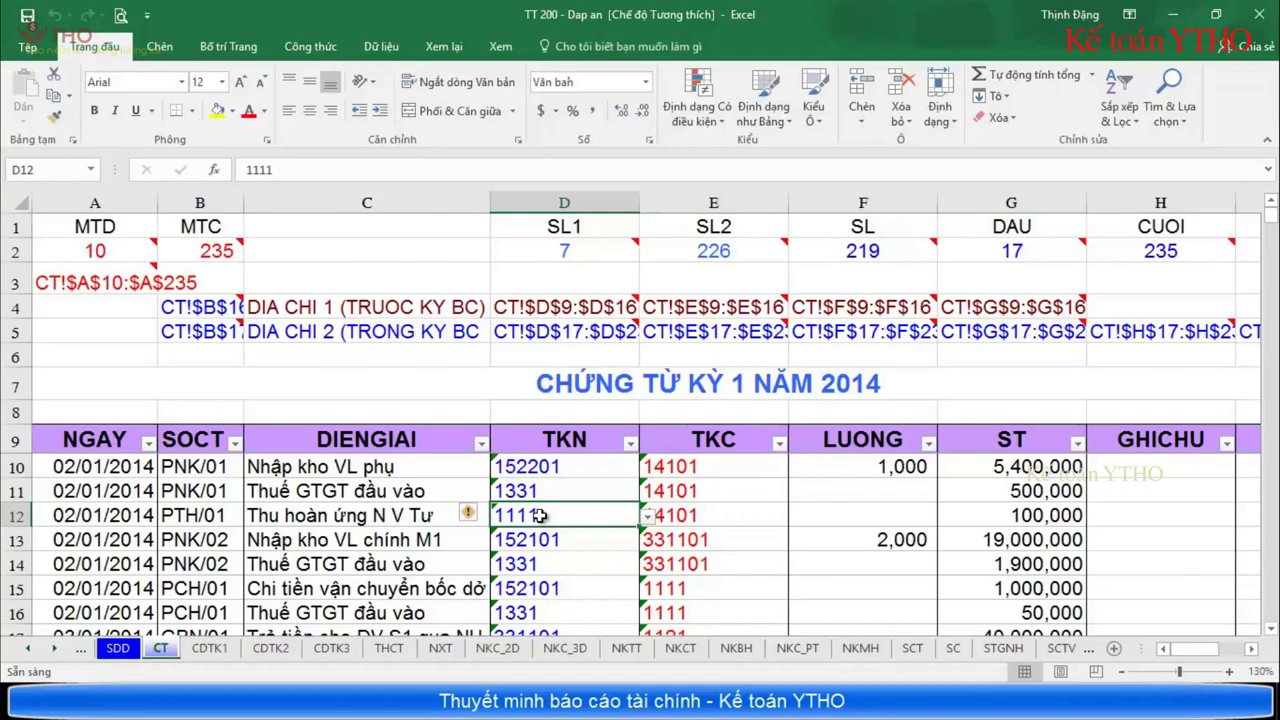
{"action": "left_click", "coordinate": [289, 170]}
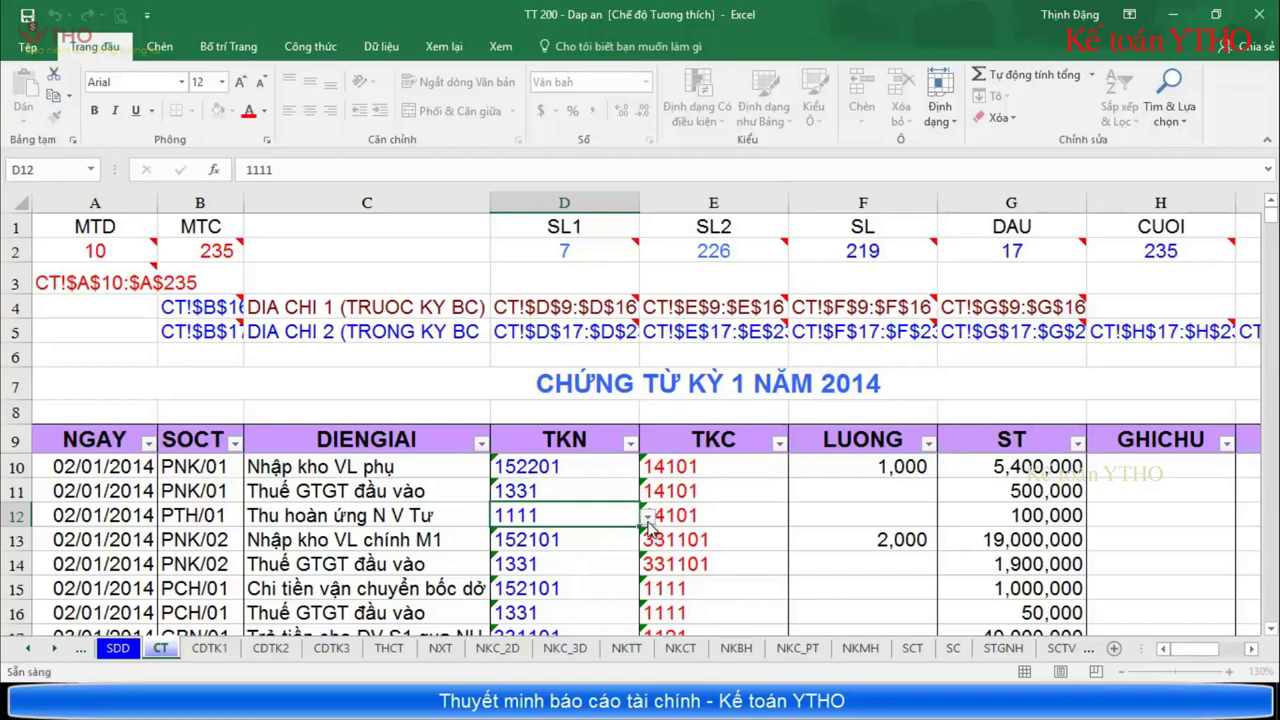
{"action": "left_click", "coordinate": [648, 518]}
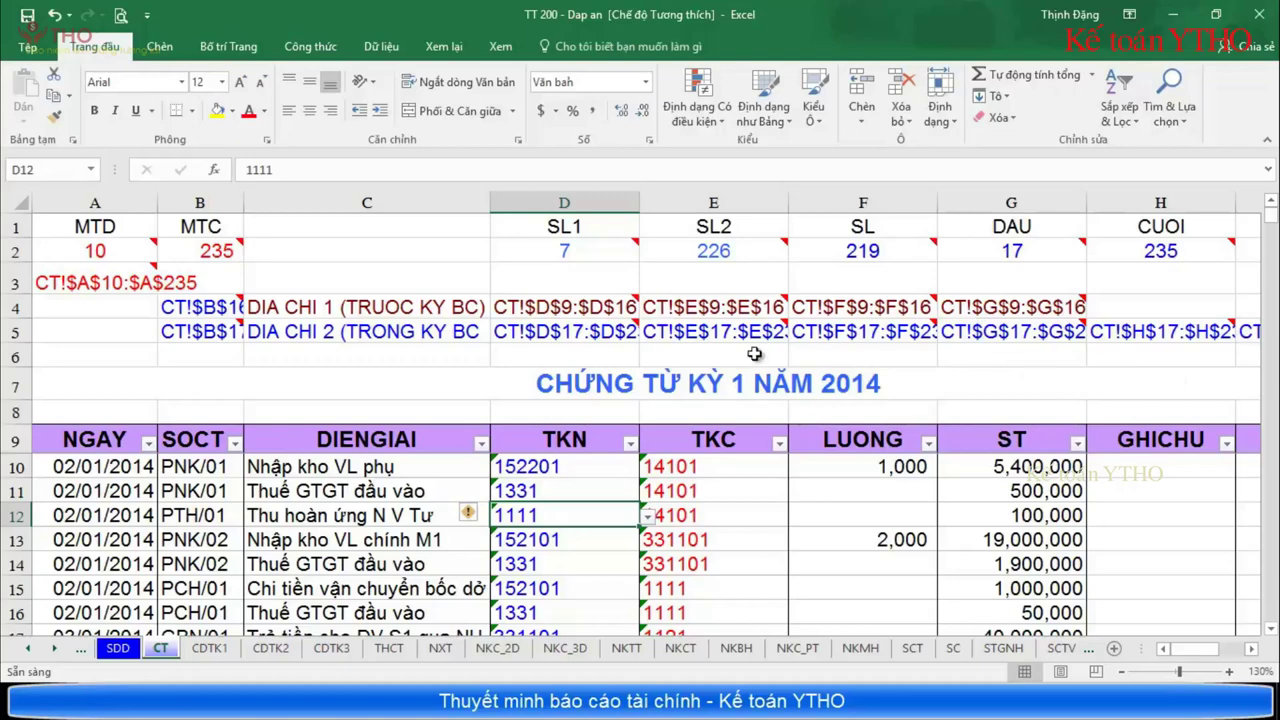
{"action": "left_click", "coordinate": [349, 415]}
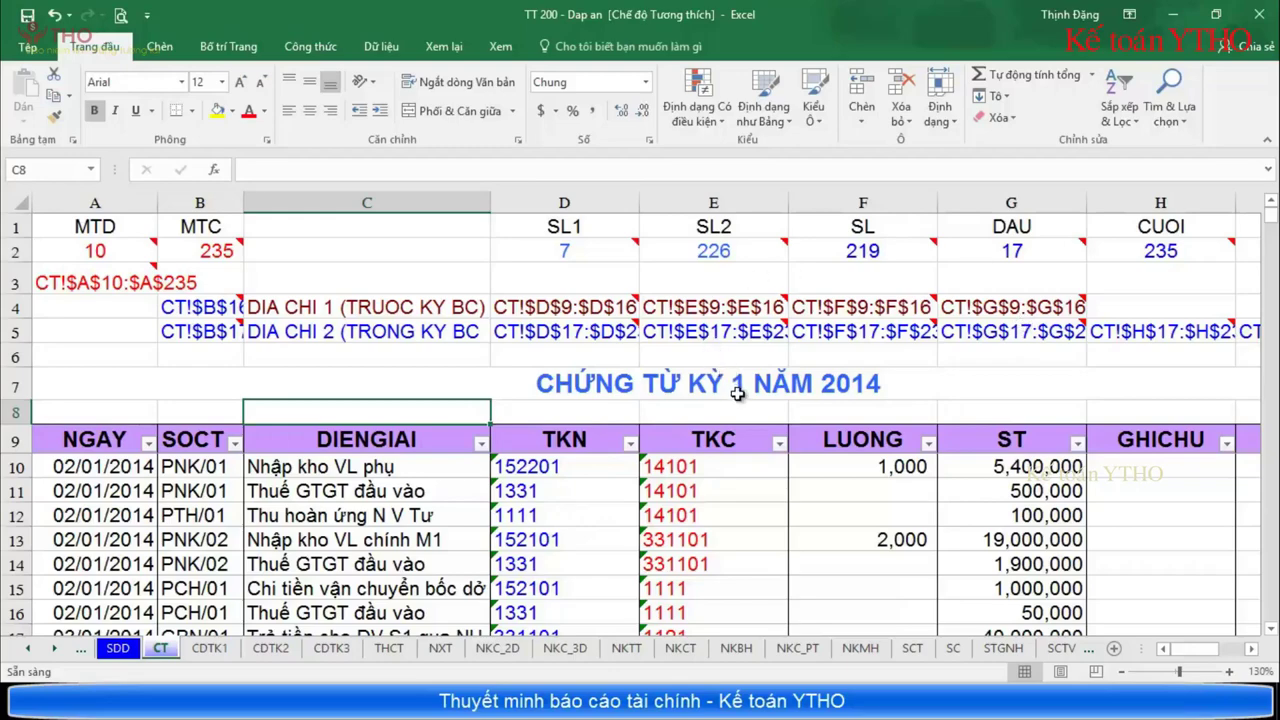
Look through the SCTVL ledger, BCDKT balance sheet and LCTT cash flow report sheets.
{"action": "left_click", "coordinate": [1087, 650]}
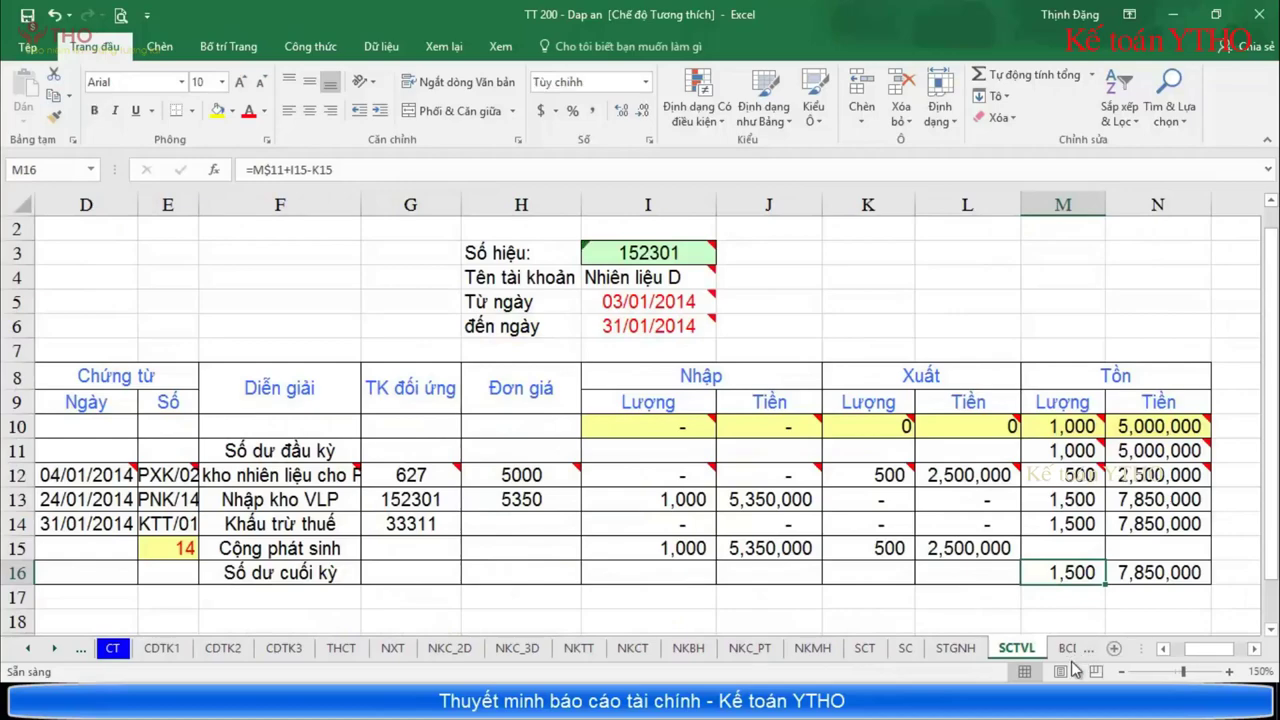
{"action": "left_click", "coordinate": [1068, 649]}
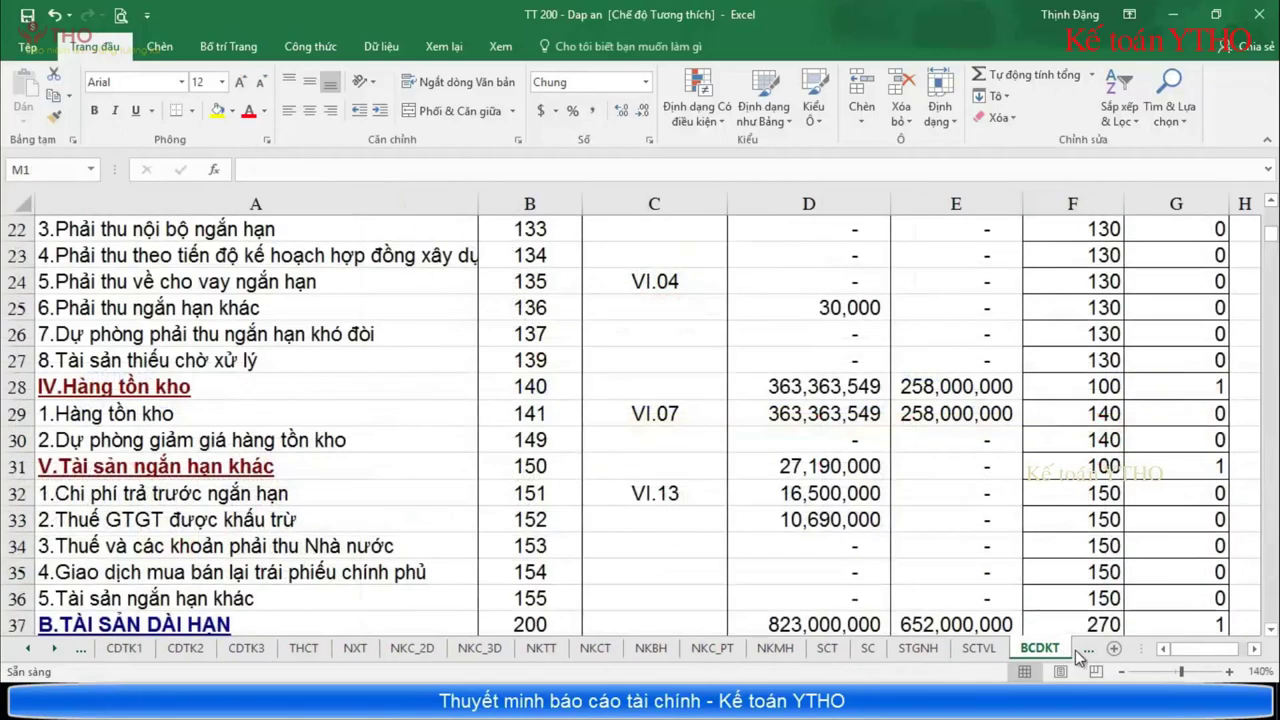
{"action": "left_click", "coordinate": [1082, 651]}
{"action": "left_click", "coordinate": [1084, 651]}
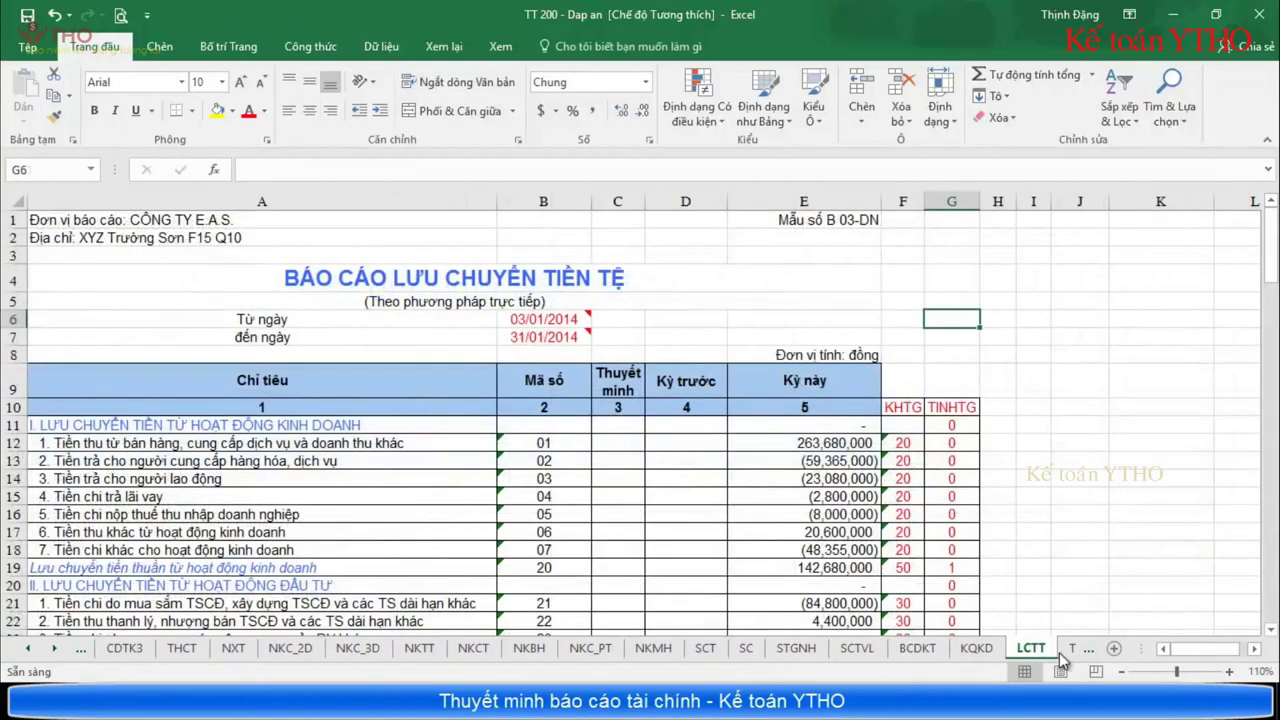
View the opening part of the TMBCTC notes sheet and compare it with the LCTT cash flow report.
{"action": "left_click", "coordinate": [1084, 651]}
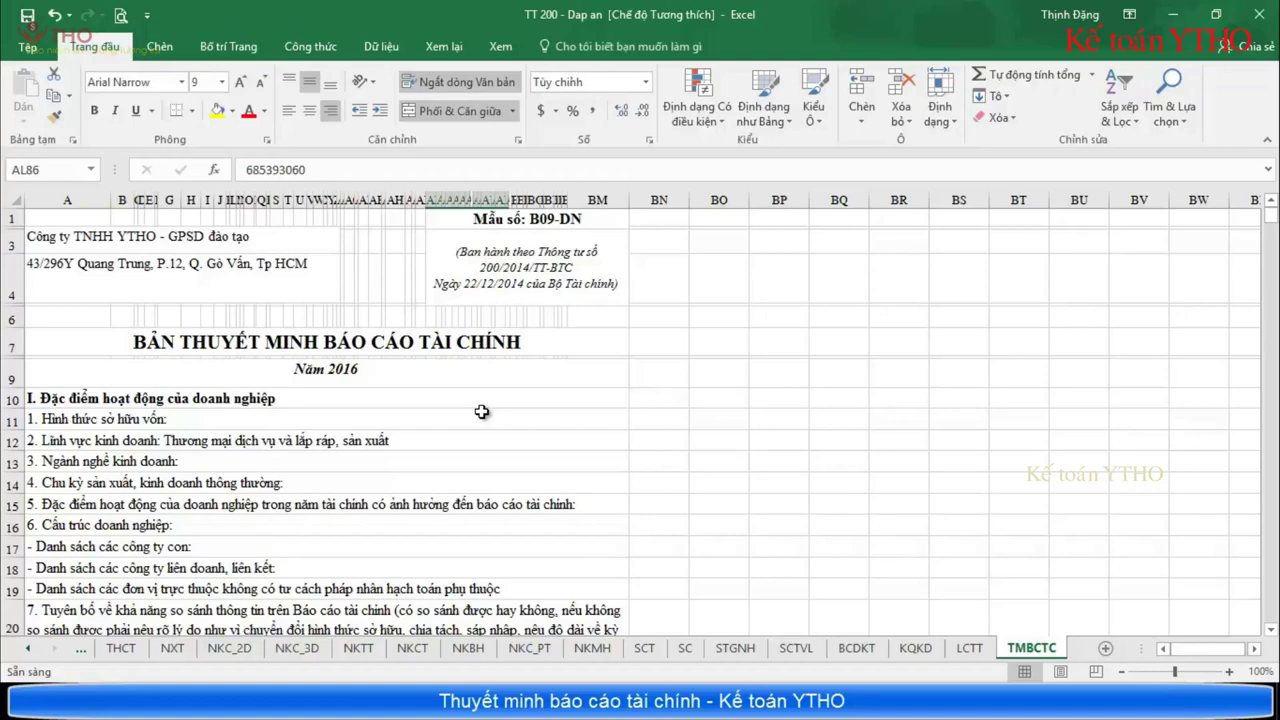
{"action": "scroll", "coordinate": [481, 411], "scroll_direction": "down", "scroll_amount": 2}
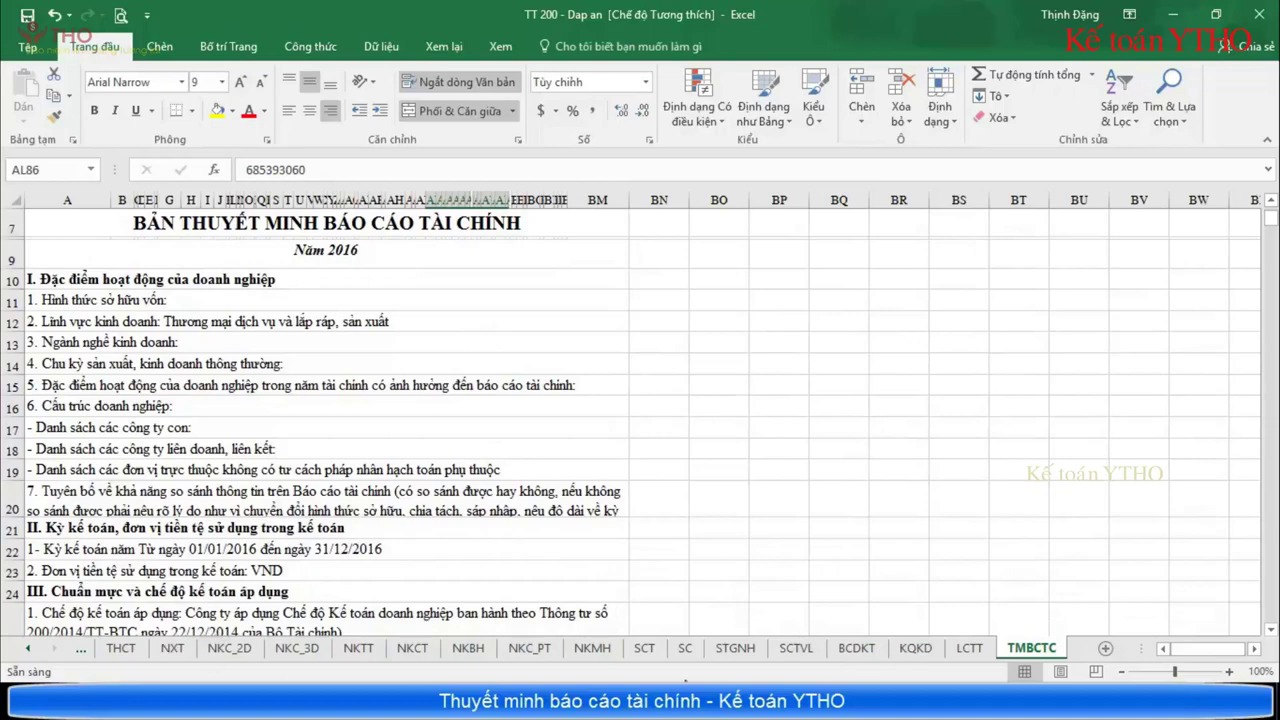
{"action": "scroll", "coordinate": [745, 500], "scroll_direction": "up", "scroll_amount": 2}
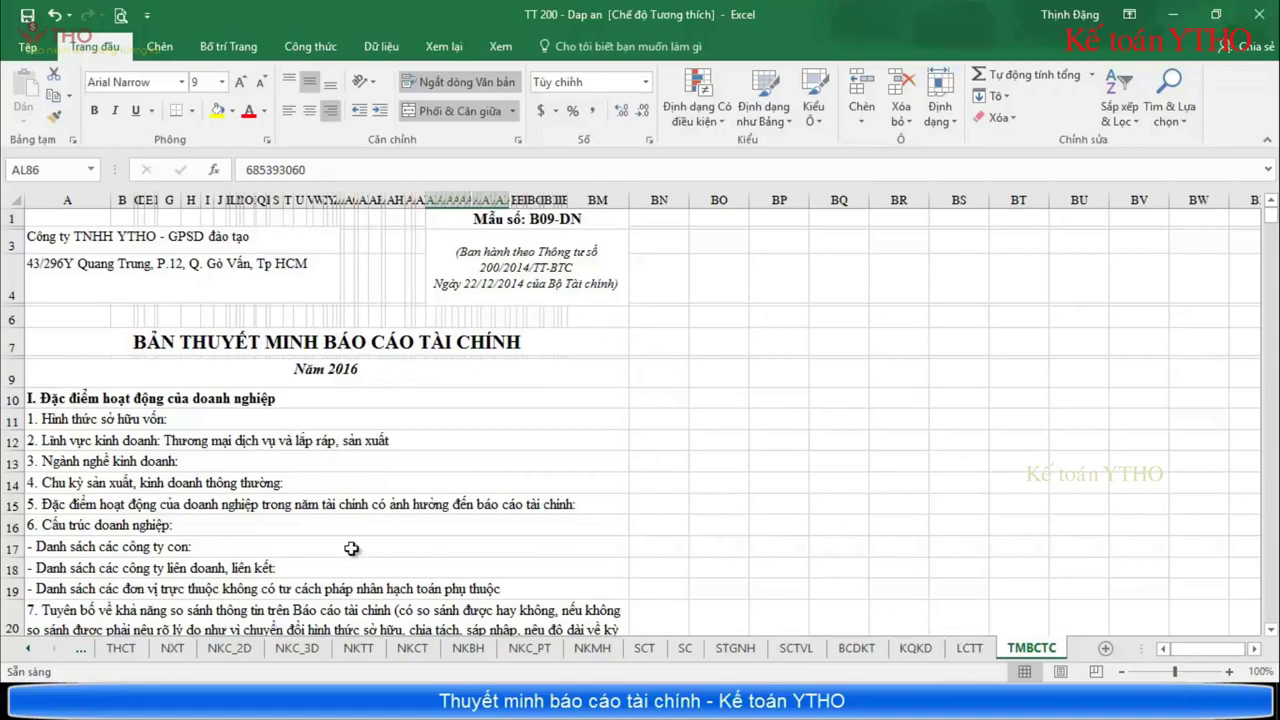
{"action": "left_click", "coordinate": [969, 650]}
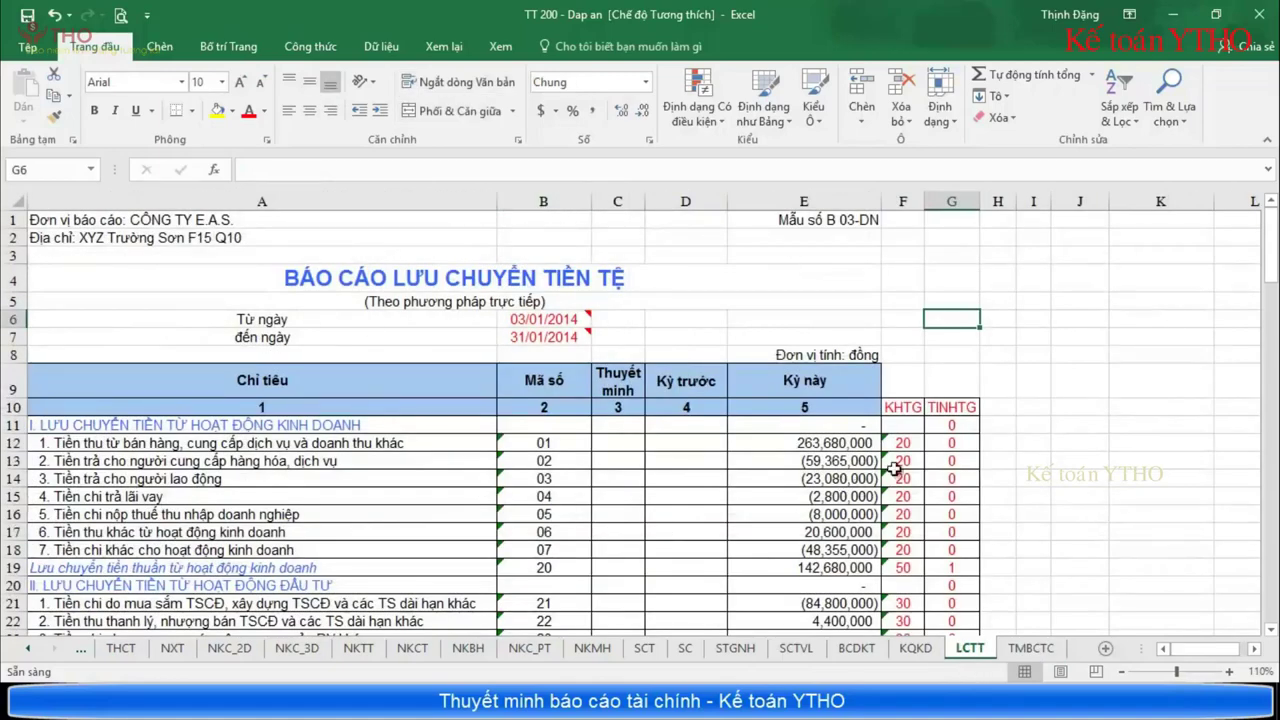
Preview the printout of the TMBCTC notes sheet and return to the worksheet.
{"action": "left_click", "coordinate": [1032, 650]}
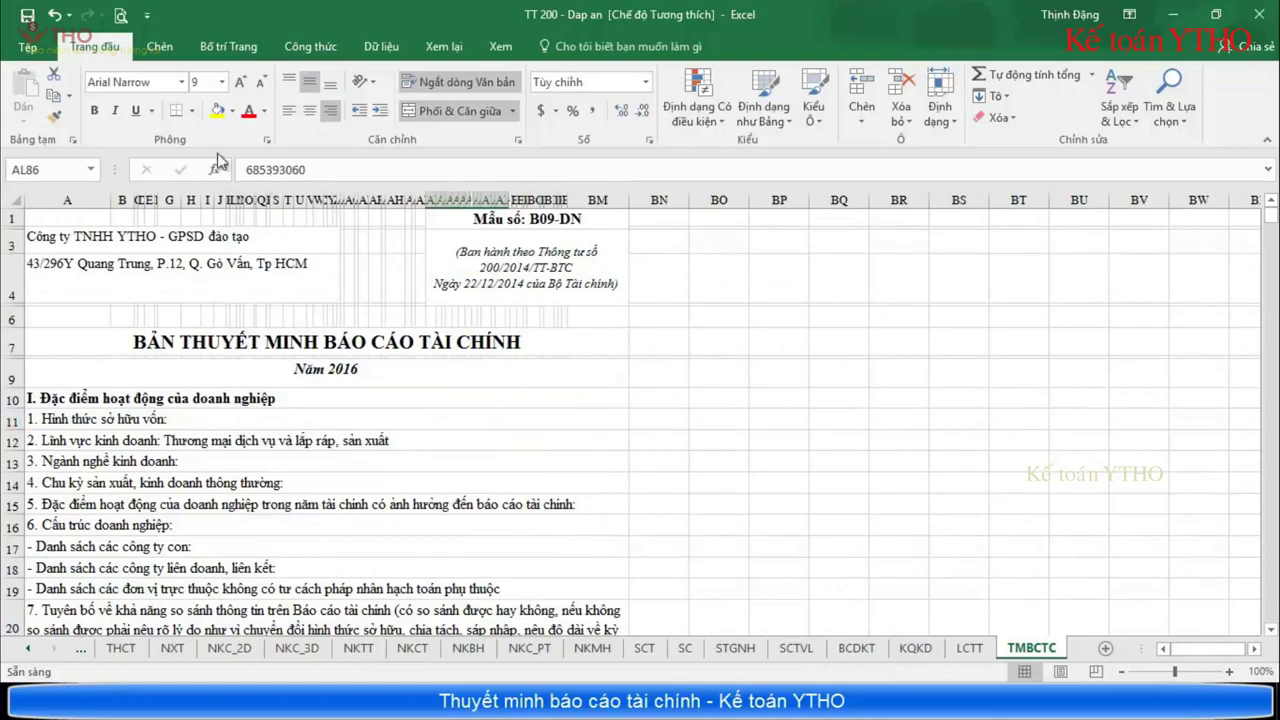
{"action": "left_click", "coordinate": [120, 16]}
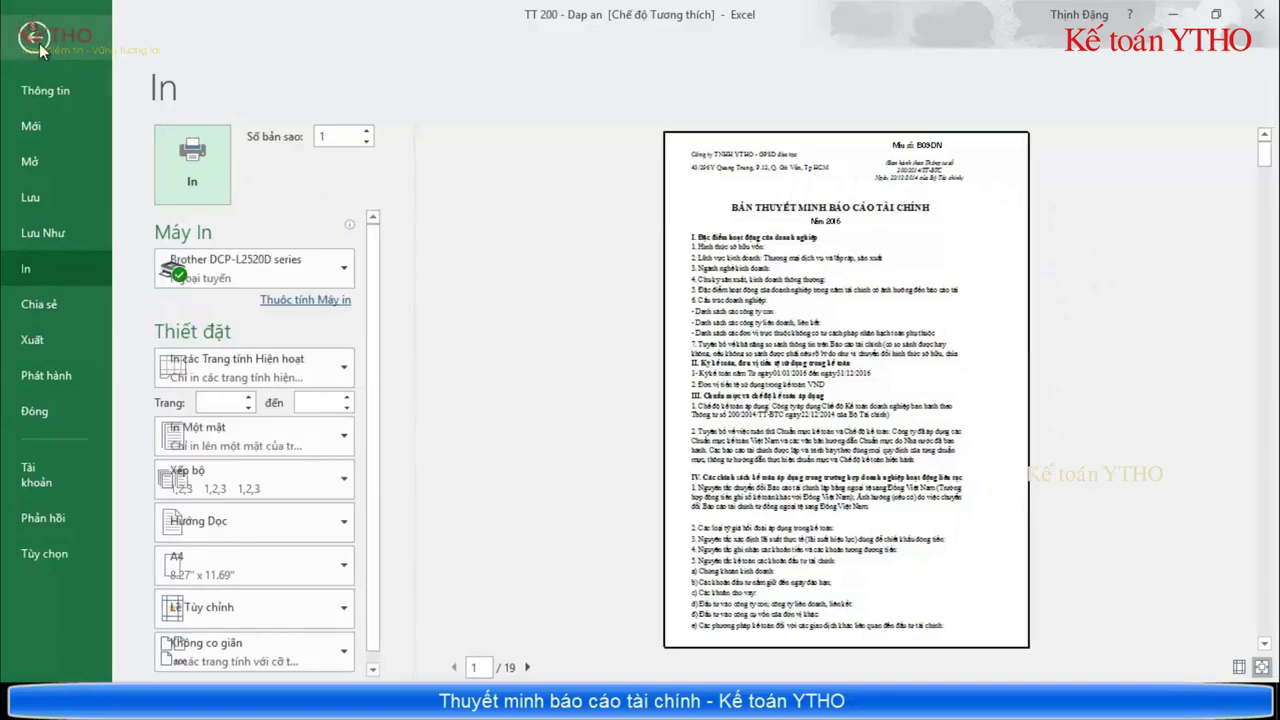
{"action": "left_click", "coordinate": [38, 40]}
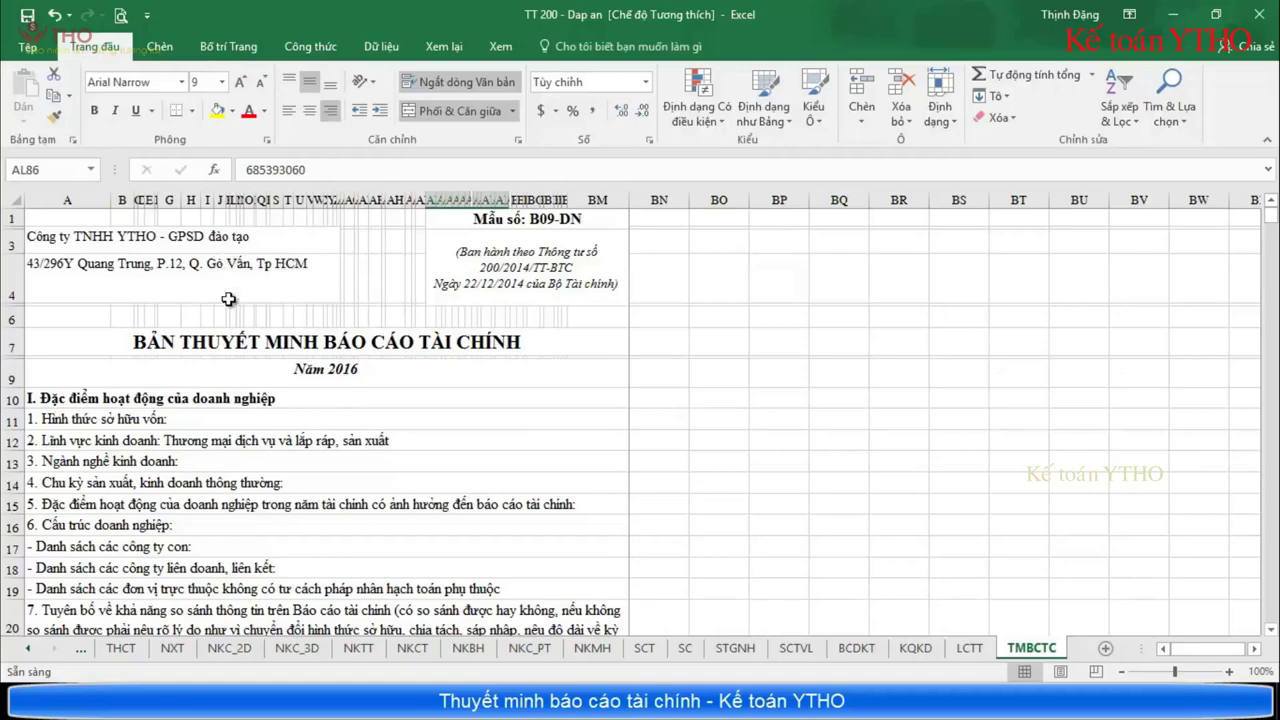
Examine section I on business characteristics, checking the ownership form in A11 and the line of business in A13.
{"action": "scroll", "coordinate": [229, 299], "scroll_direction": "down", "scroll_amount": 2}
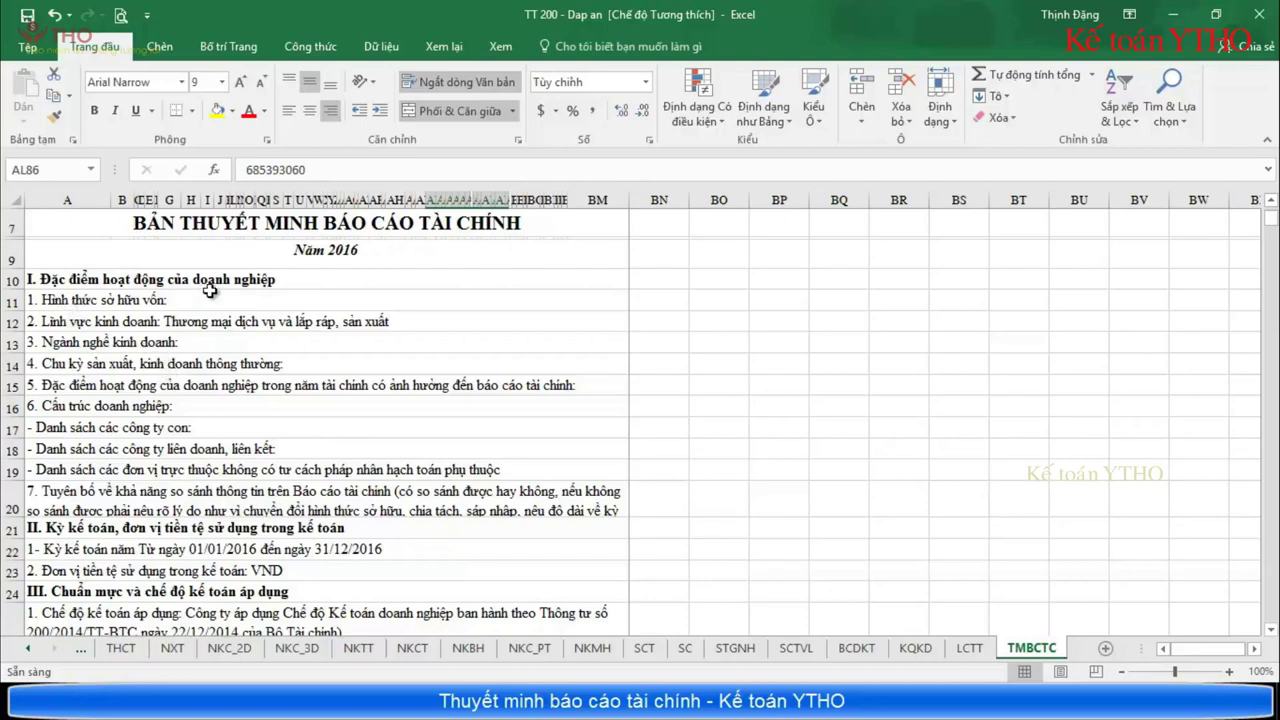
{"action": "left_click", "coordinate": [197, 343]}
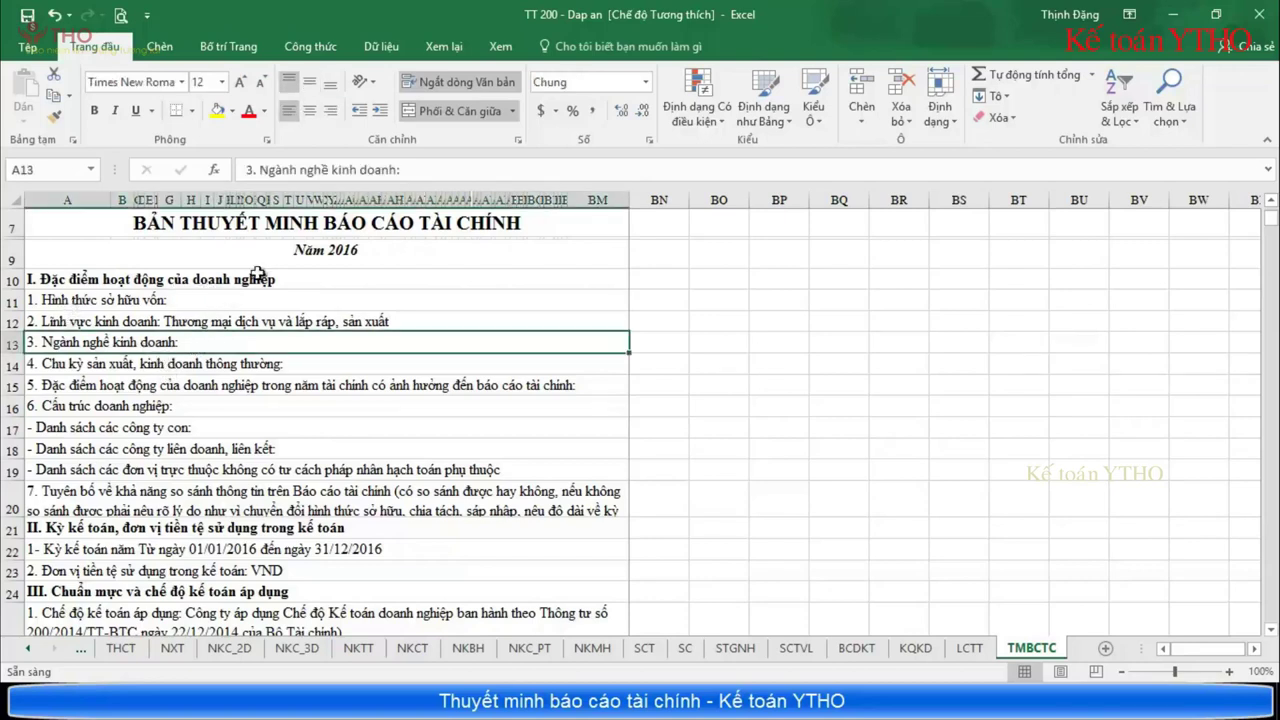
{"action": "left_click", "coordinate": [416, 170]}
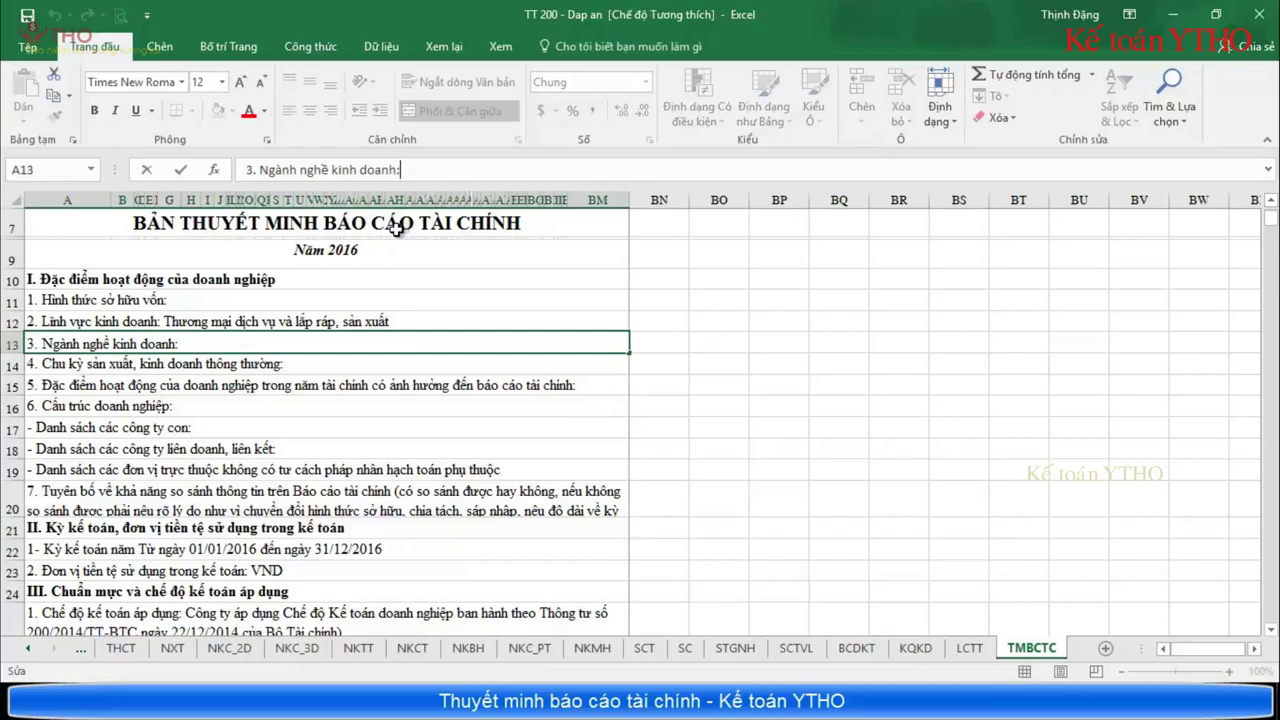
{"action": "key", "text": "Return"}
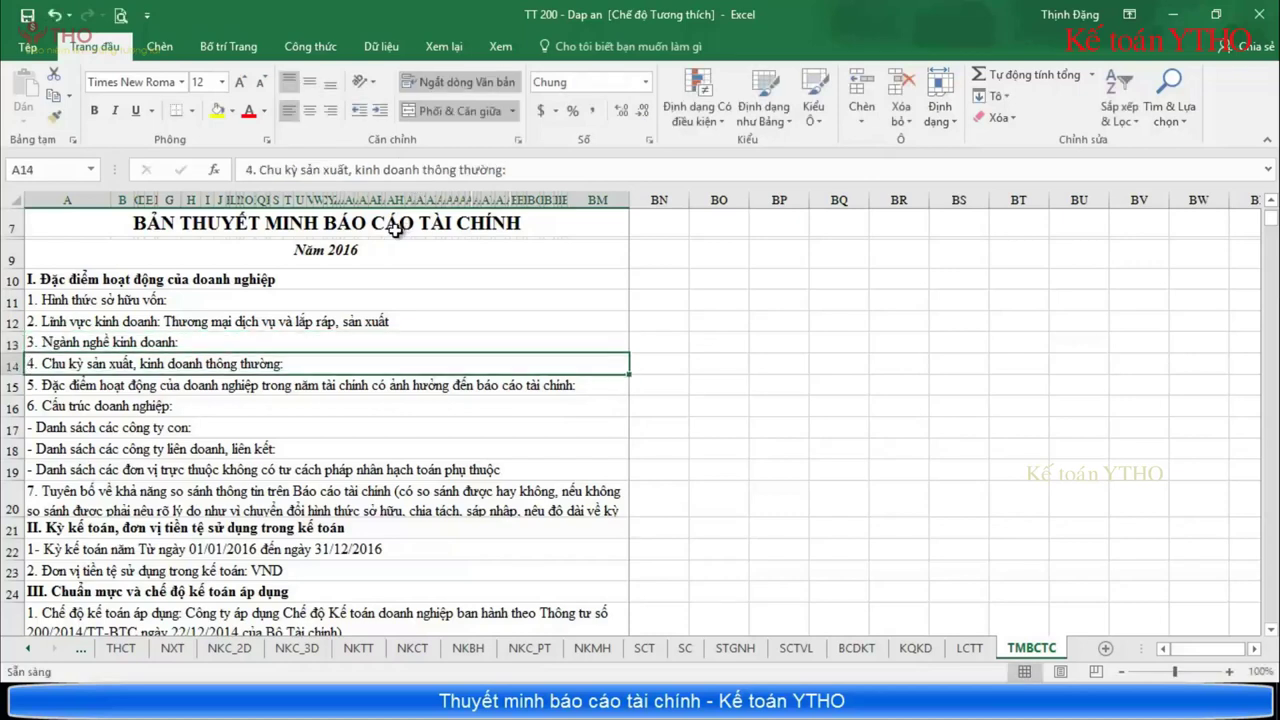
{"action": "left_click", "coordinate": [353, 305]}
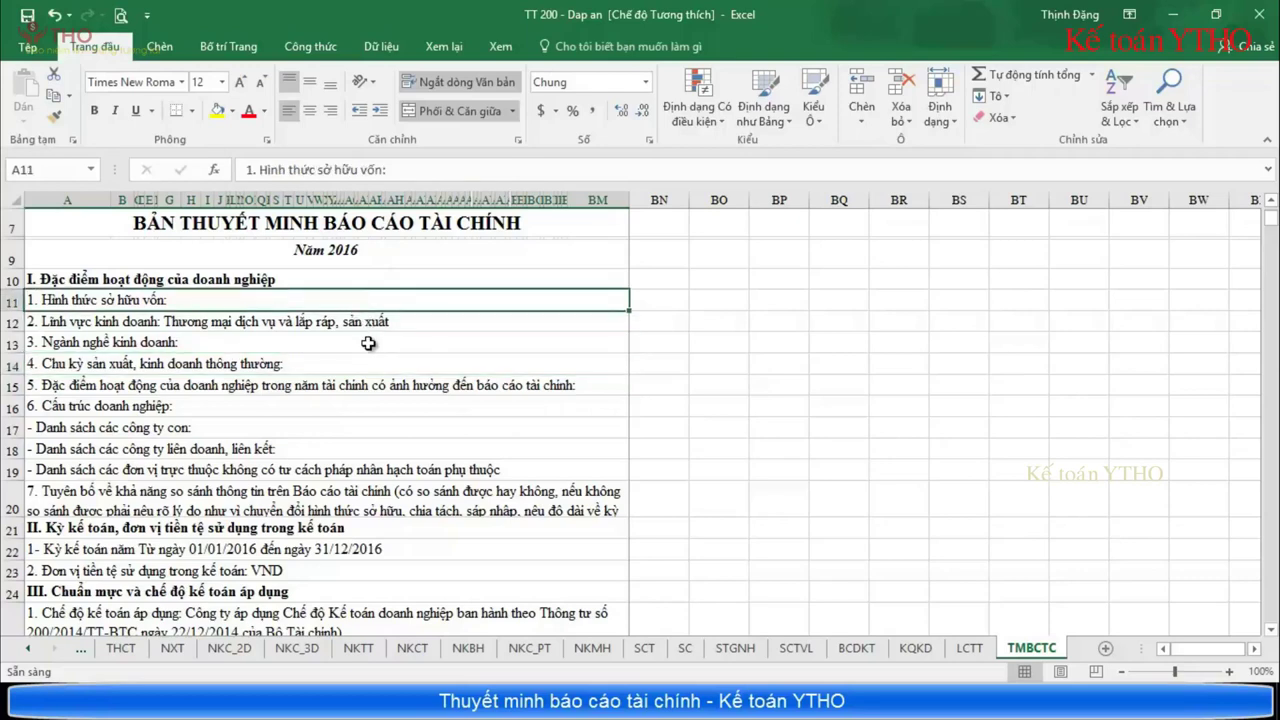
{"action": "left_click", "coordinate": [368, 343]}
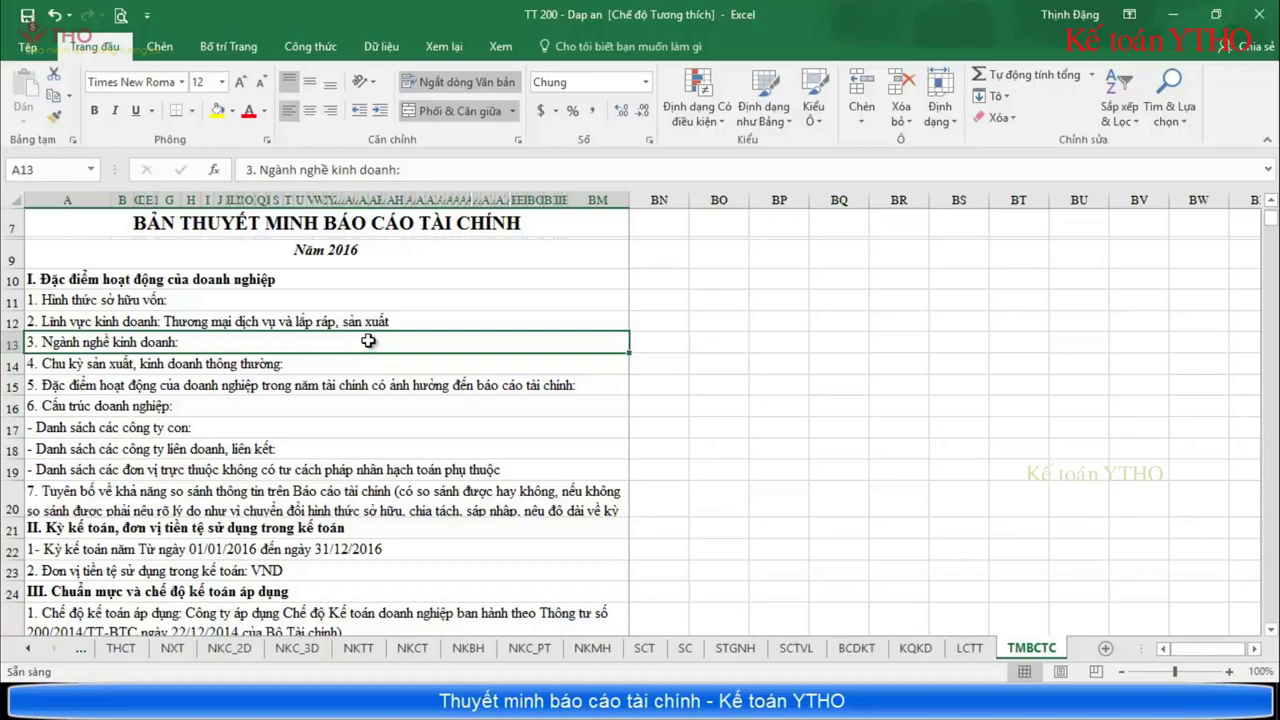
Examine sections II and III of the notes: the accounting period, the currency and the applied accounting regime in A25.
{"action": "scroll", "coordinate": [365, 338], "scroll_direction": "down", "scroll_amount": 2}
{"action": "scroll", "coordinate": [355, 335], "scroll_direction": "up", "scroll_amount": 1}
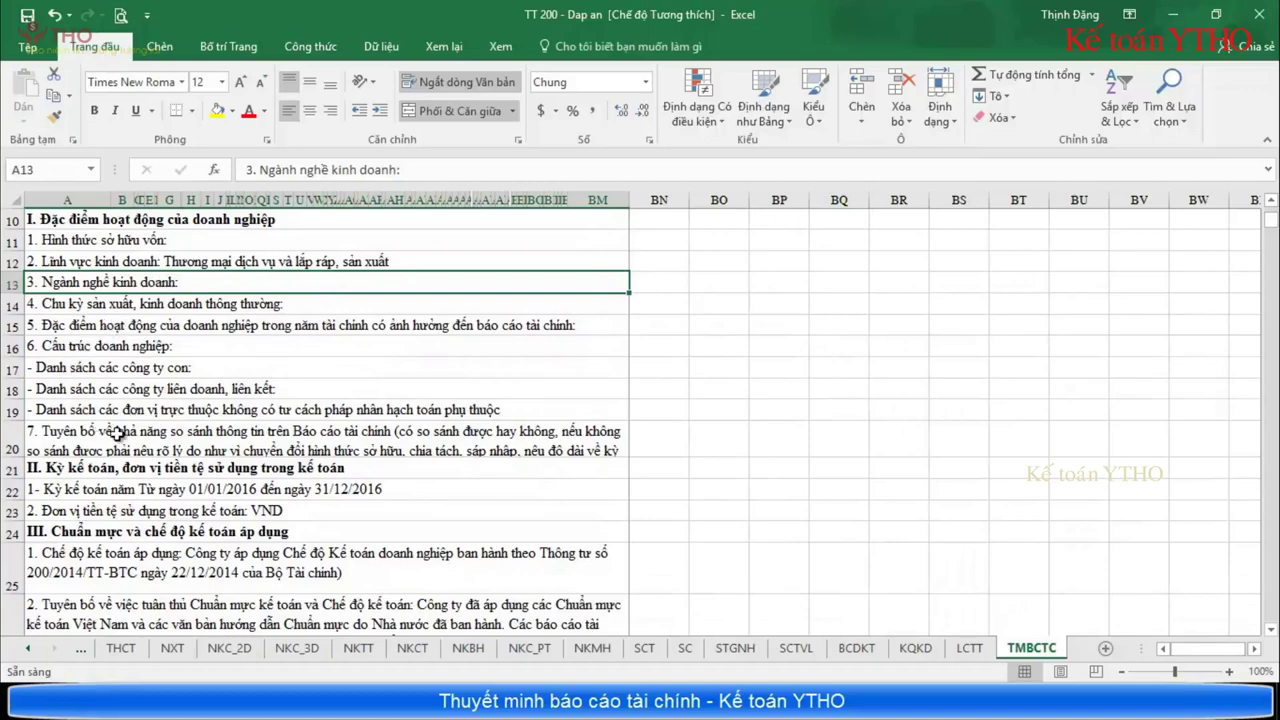
{"action": "scroll", "coordinate": [222, 436], "scroll_direction": "down", "scroll_amount": 1}
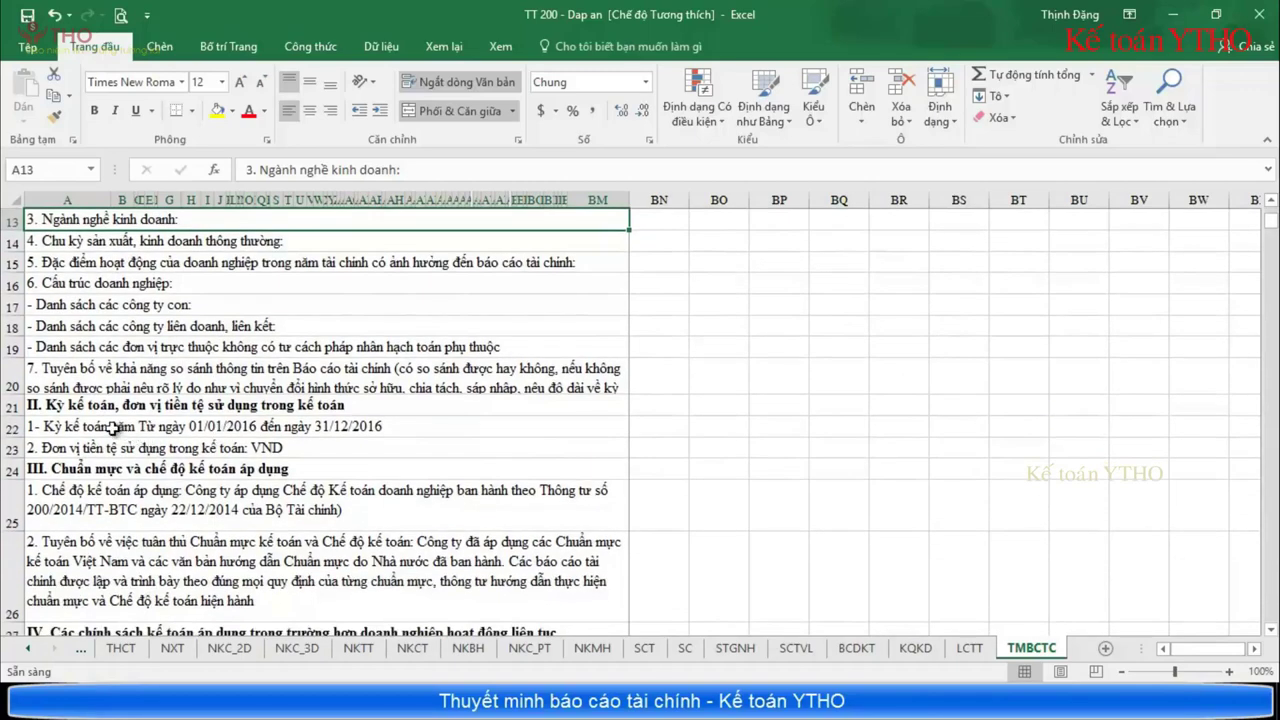
{"action": "left_click", "coordinate": [76, 427]}
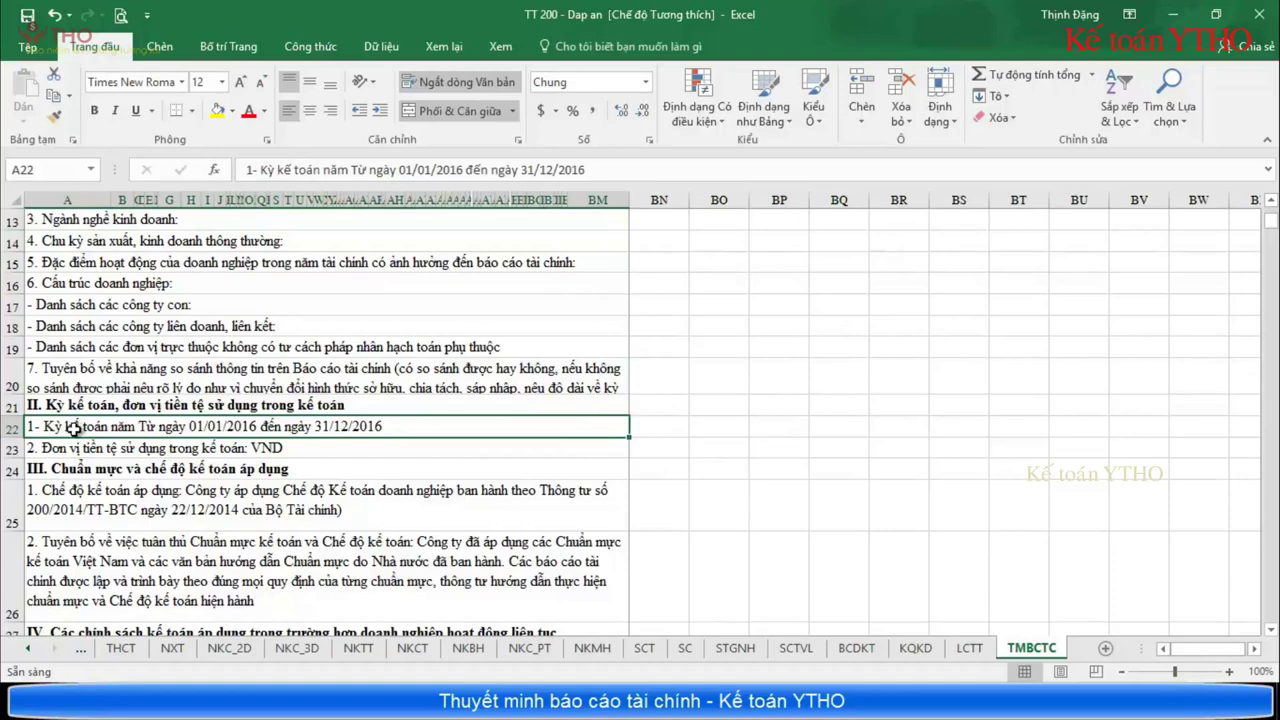
{"action": "left_click", "coordinate": [80, 450]}
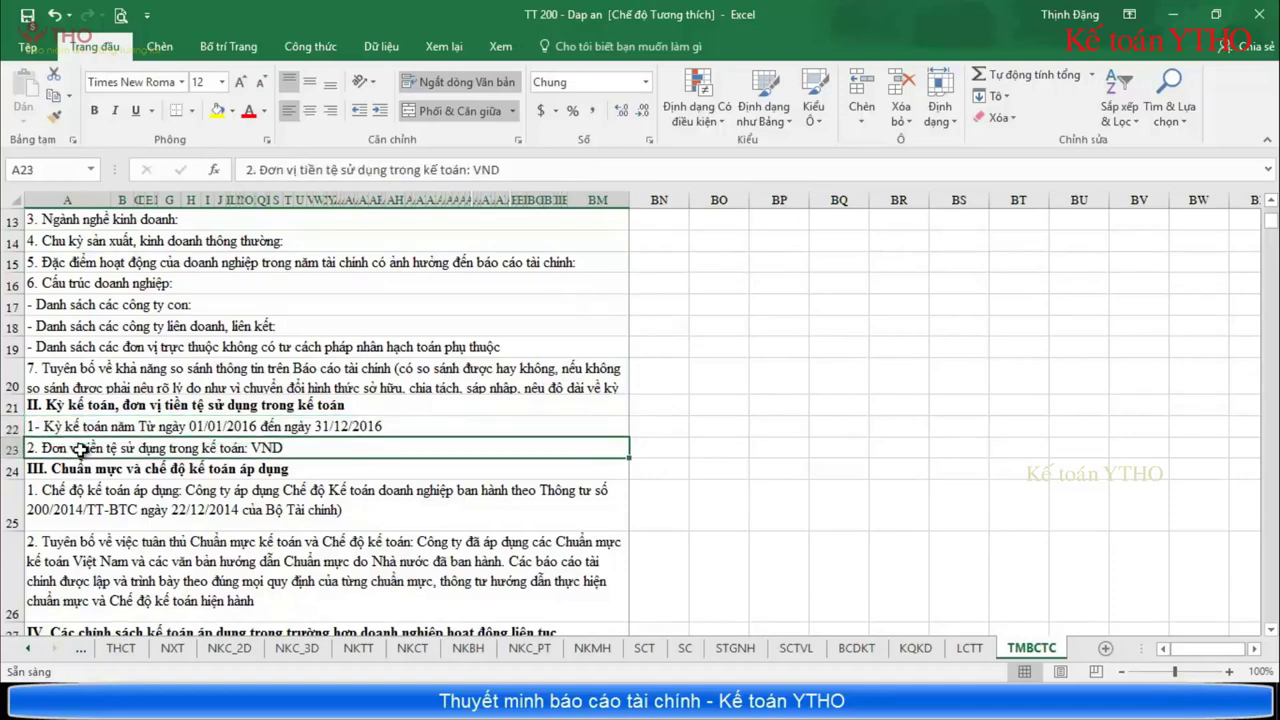
{"action": "scroll", "coordinate": [80, 450], "scroll_direction": "down", "scroll_amount": 1}
{"action": "left_click", "coordinate": [115, 435]}
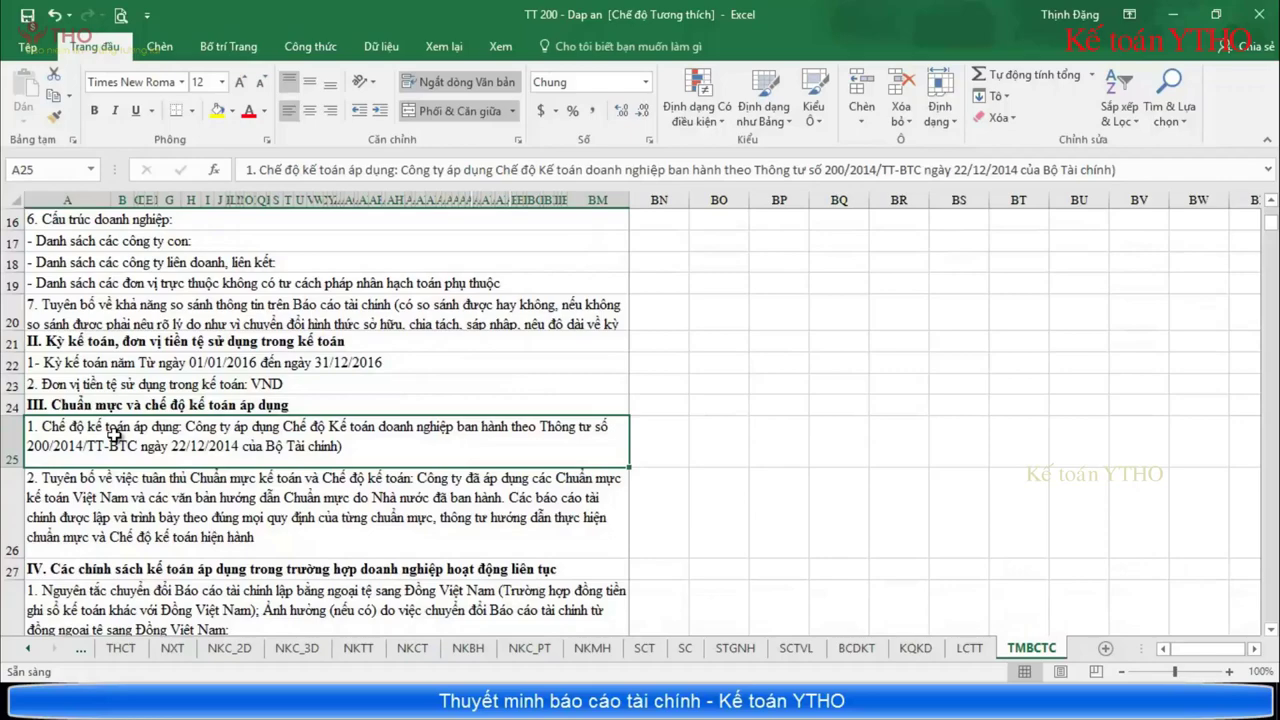
Examine the accounting policies in section IV, including the inventory valuation method in A42.
{"action": "scroll", "coordinate": [115, 435], "scroll_direction": "down", "scroll_amount": 3}
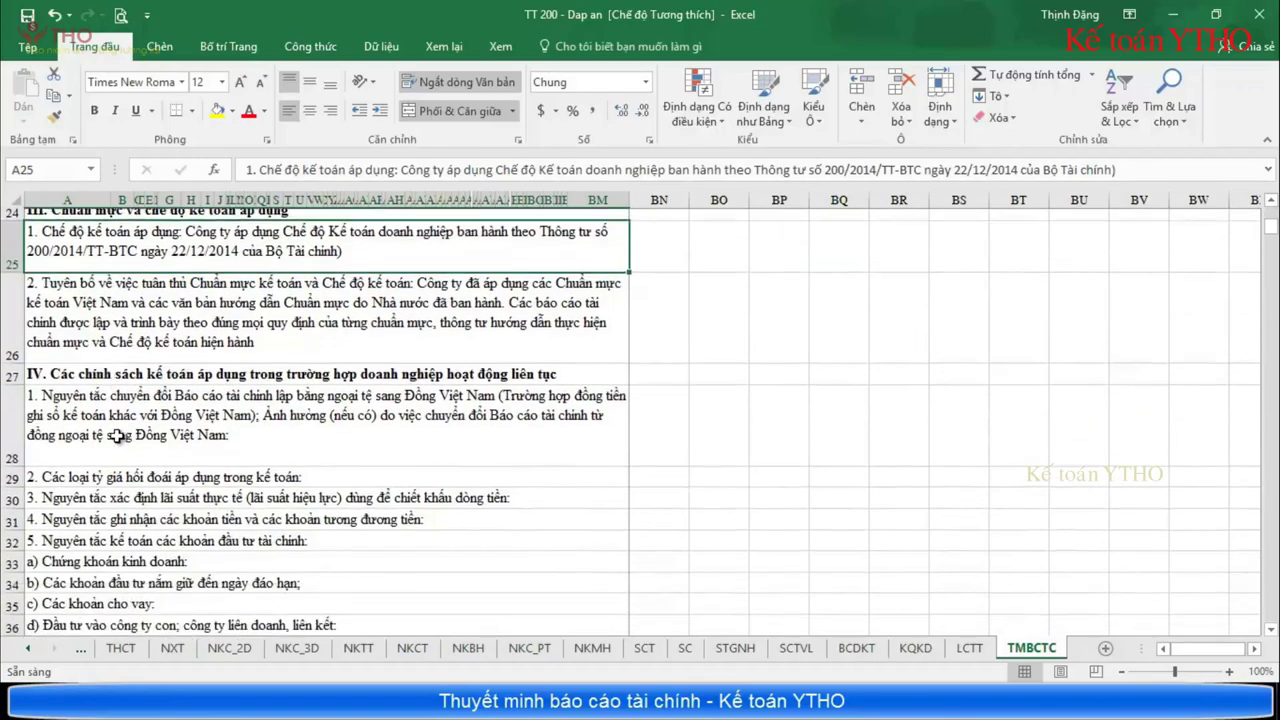
{"action": "scroll", "coordinate": [117, 437], "scroll_direction": "down", "scroll_amount": 1}
{"action": "scroll", "coordinate": [117, 437], "scroll_direction": "down", "scroll_amount": 2}
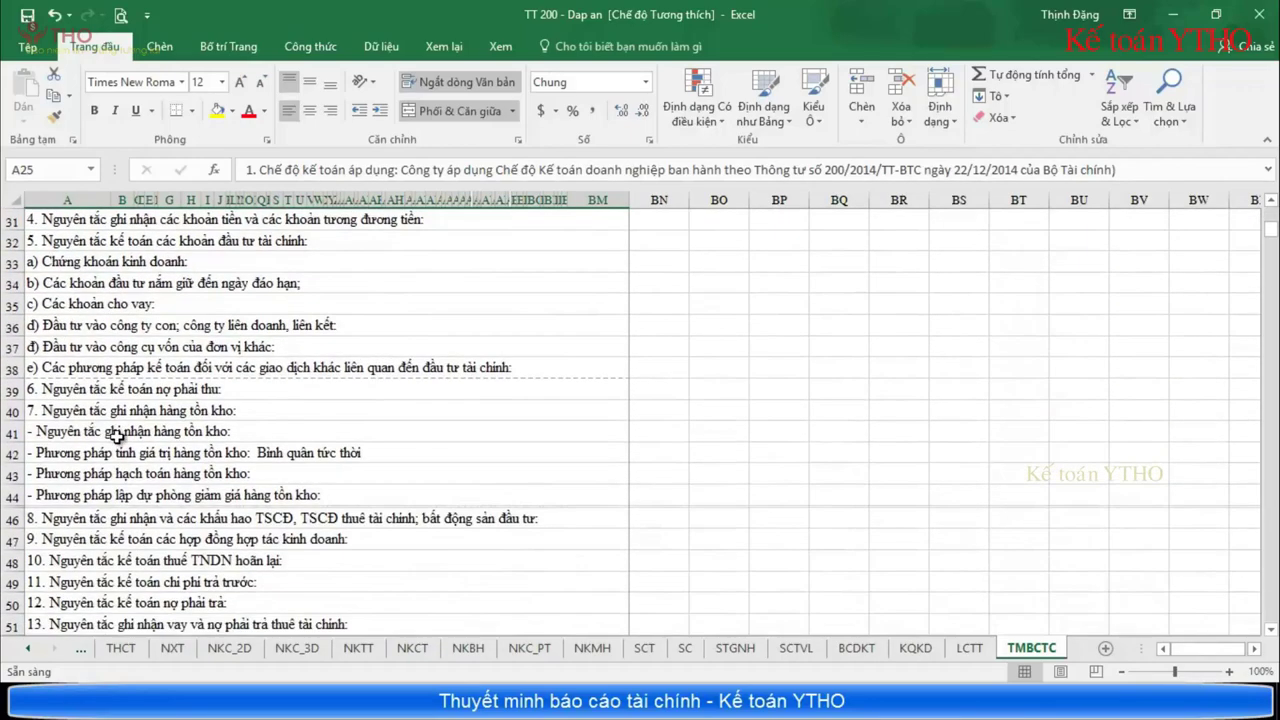
{"action": "left_click", "coordinate": [317, 388]}
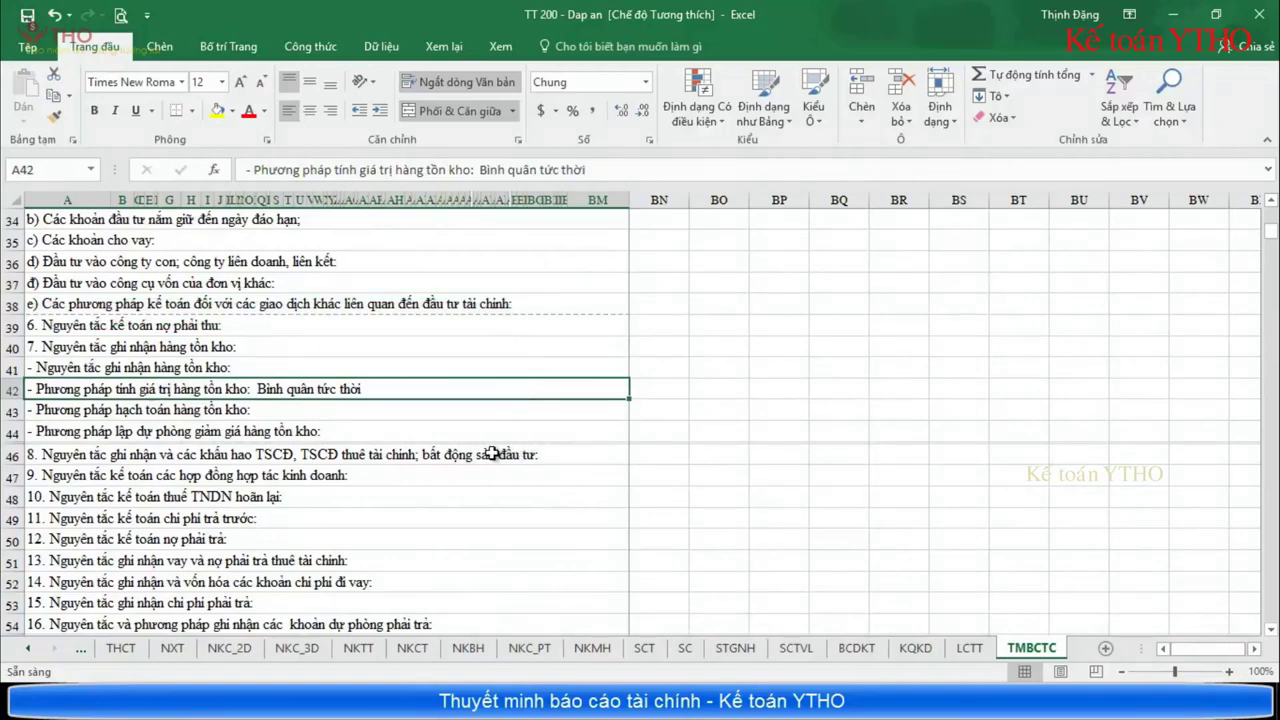
{"action": "scroll", "coordinate": [493, 453], "scroll_direction": "down", "scroll_amount": 1}
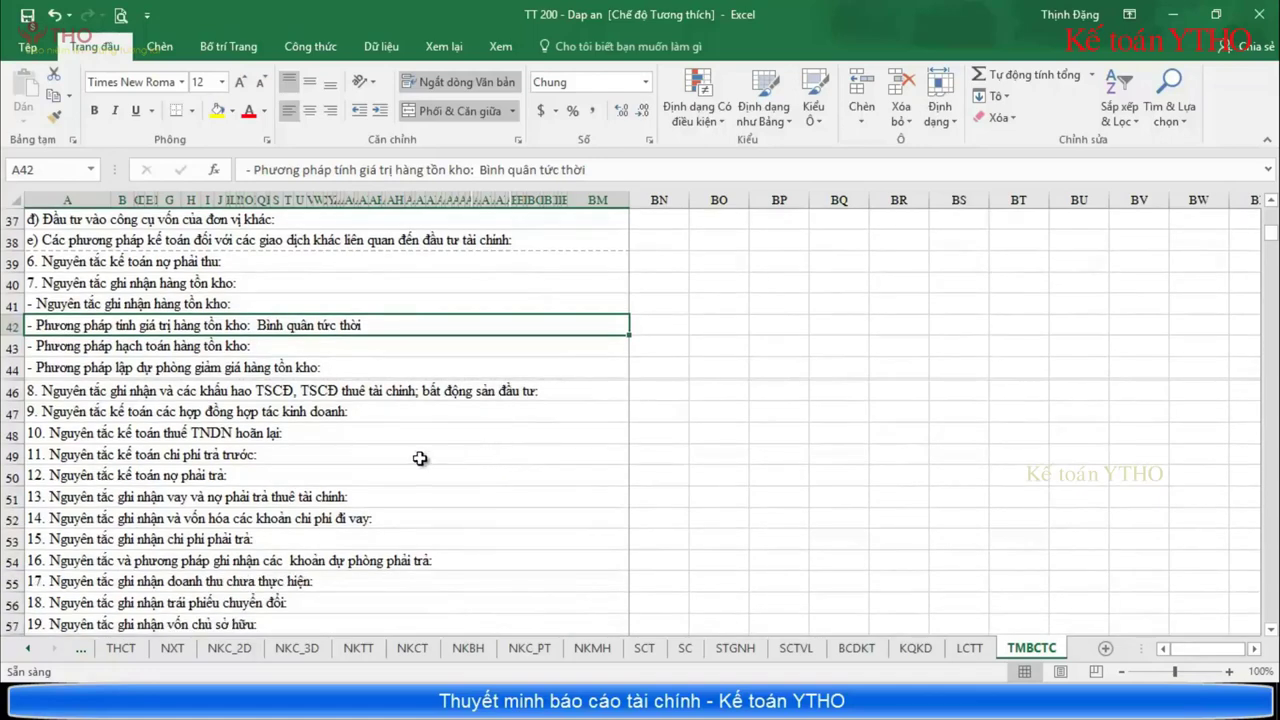
Examine the fixed asset depreciation policy in A46 and the deferred tax policy in A48, rechecking sections II and III of the notes.
{"action": "left_click", "coordinate": [221, 396]}
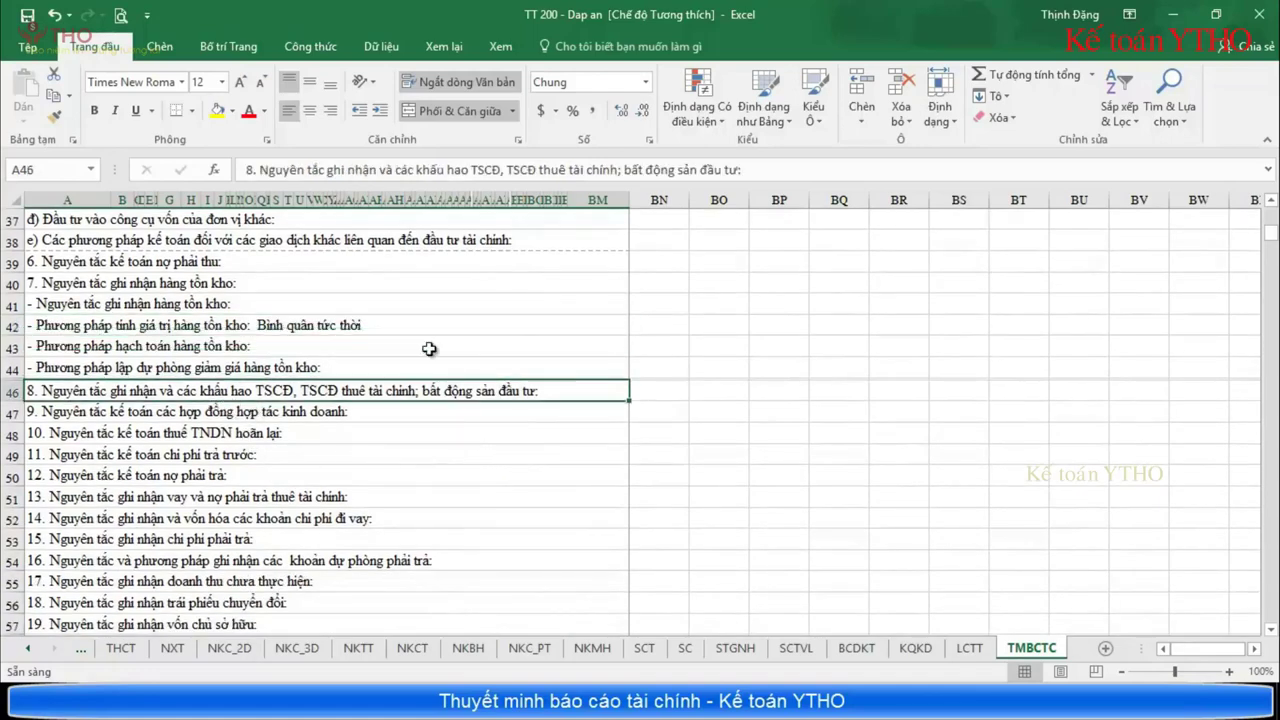
{"action": "left_click", "coordinate": [748, 171]}
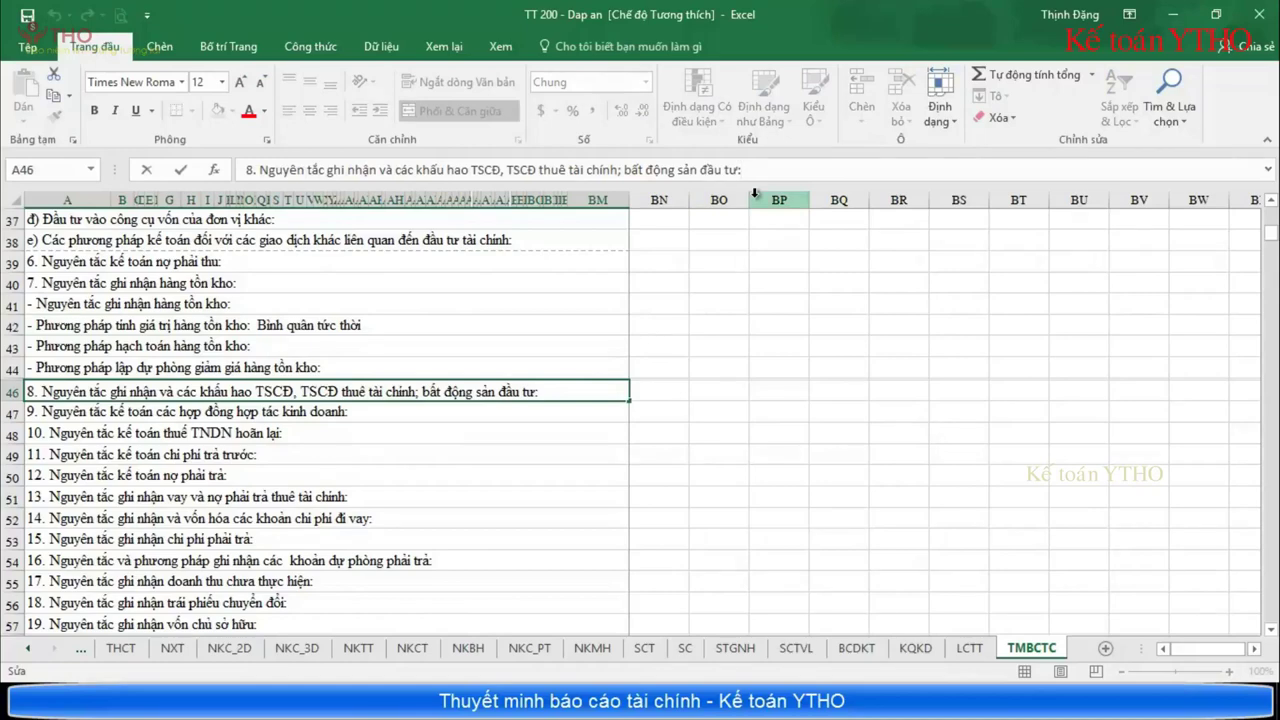
{"action": "left_click", "coordinate": [465, 433]}
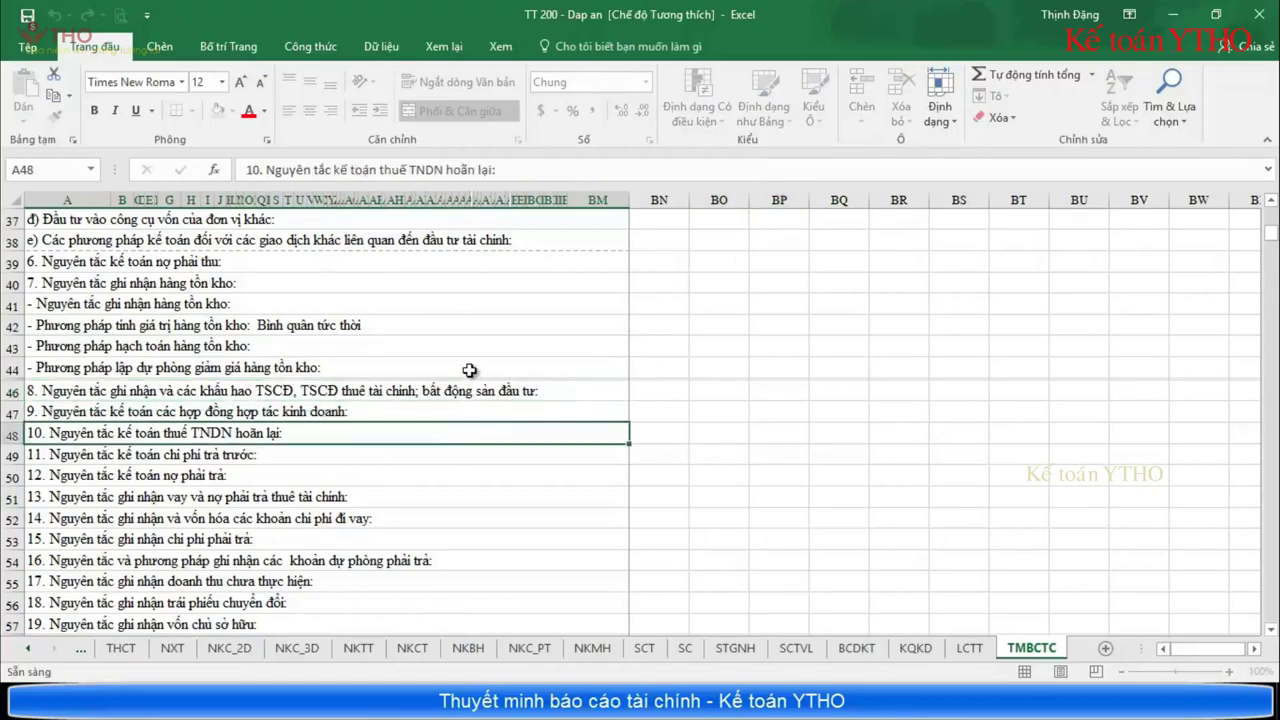
{"action": "scroll", "coordinate": [505, 339], "scroll_direction": "up", "scroll_amount": 3}
{"action": "scroll", "coordinate": [505, 339], "scroll_direction": "up", "scroll_amount": 7}
{"action": "scroll", "coordinate": [518, 343], "scroll_direction": "down", "scroll_amount": 7}
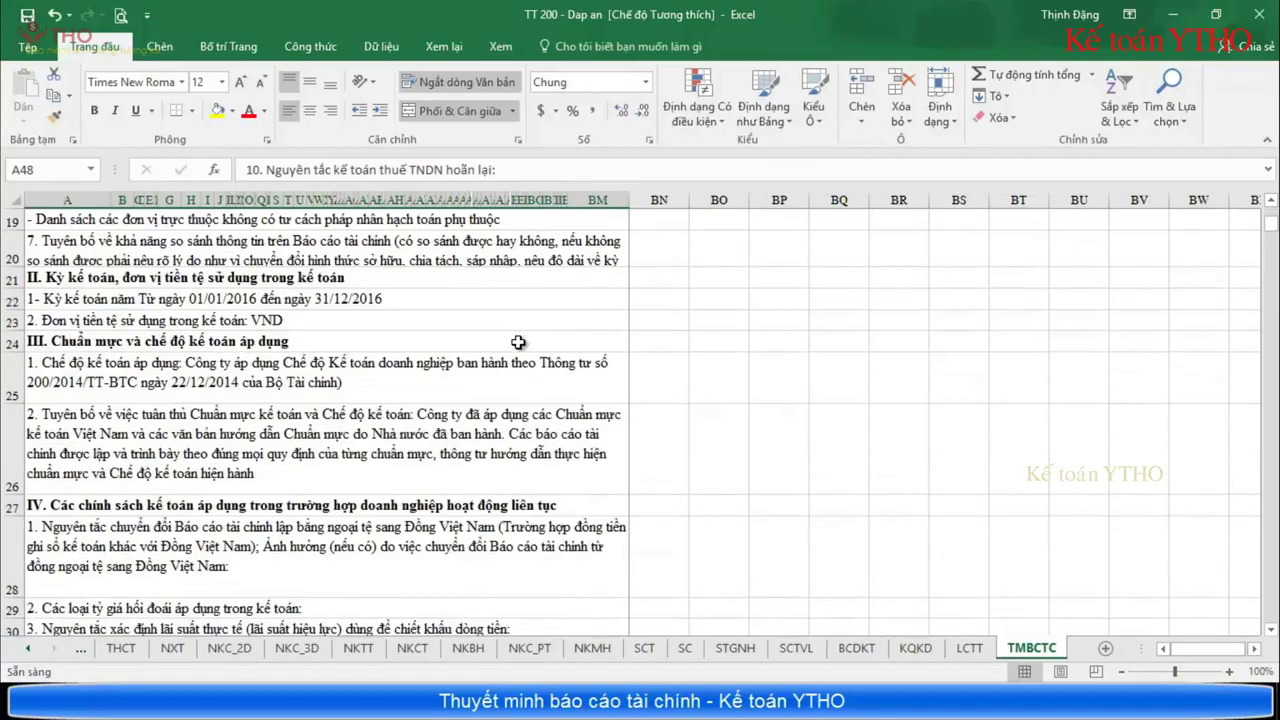
{"action": "scroll", "coordinate": [518, 343], "scroll_direction": "down", "scroll_amount": 4}
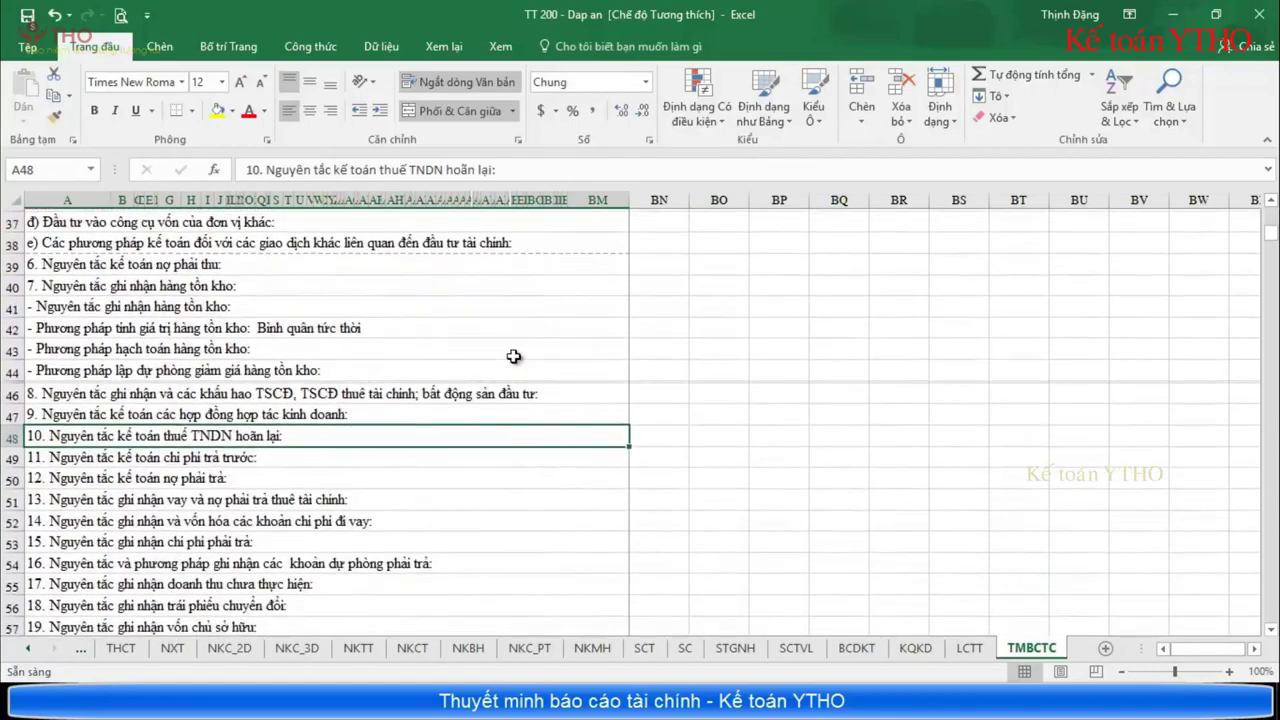
Examine the remaining accounting policies of section IV, from item 11 on prepaid expenses to item 26.
{"action": "scroll", "coordinate": [294, 471], "scroll_direction": "down", "scroll_amount": 1}
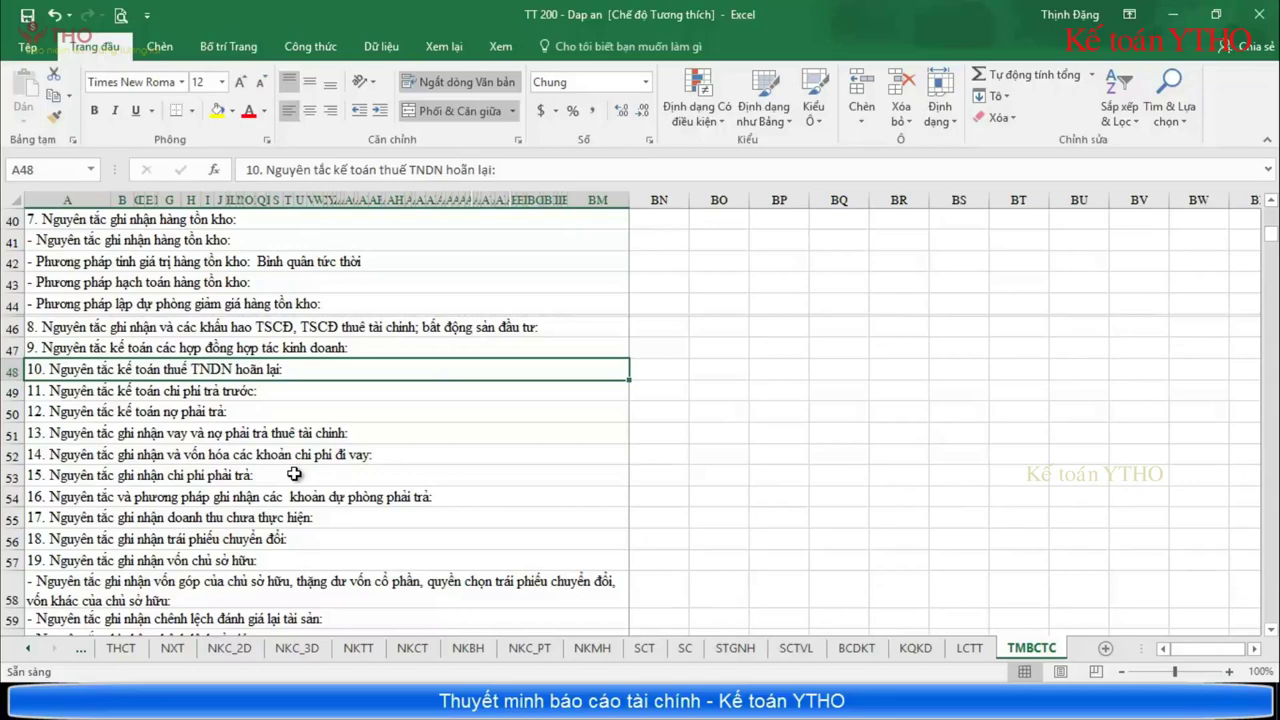
{"action": "scroll", "coordinate": [294, 474], "scroll_direction": "down", "scroll_amount": 1}
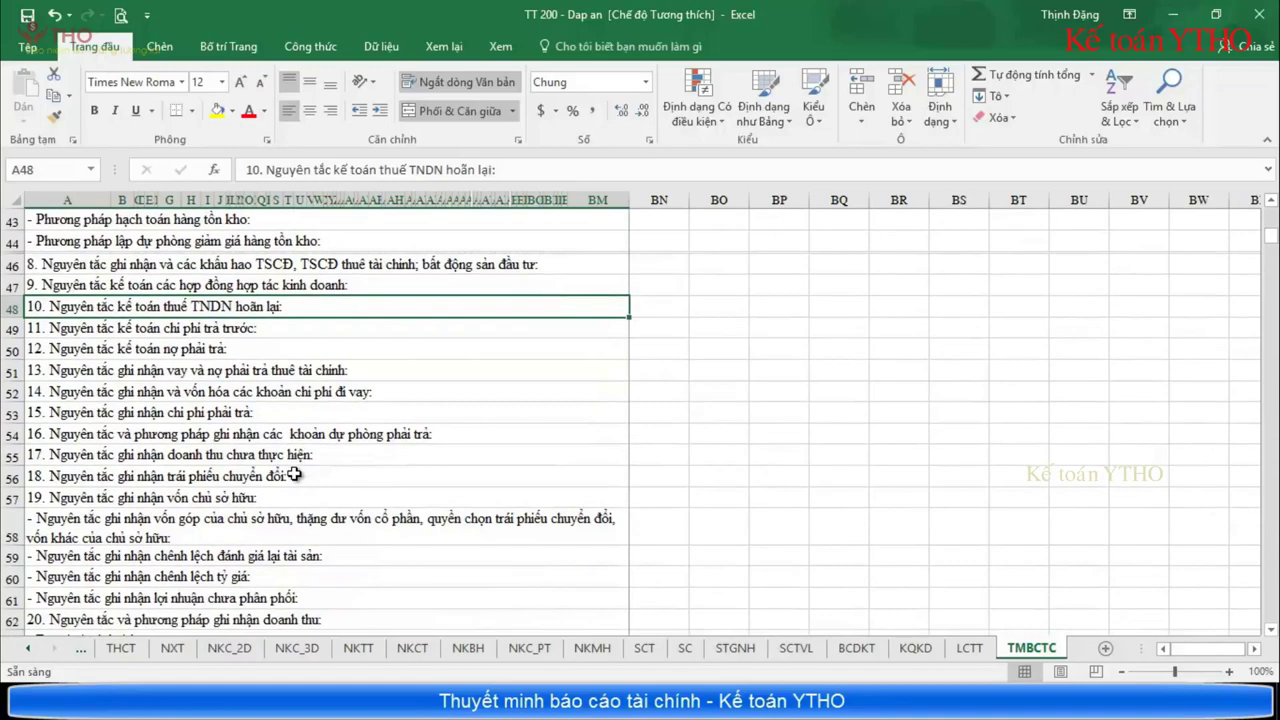
{"action": "scroll", "coordinate": [312, 378], "scroll_direction": "down", "scroll_amount": 2}
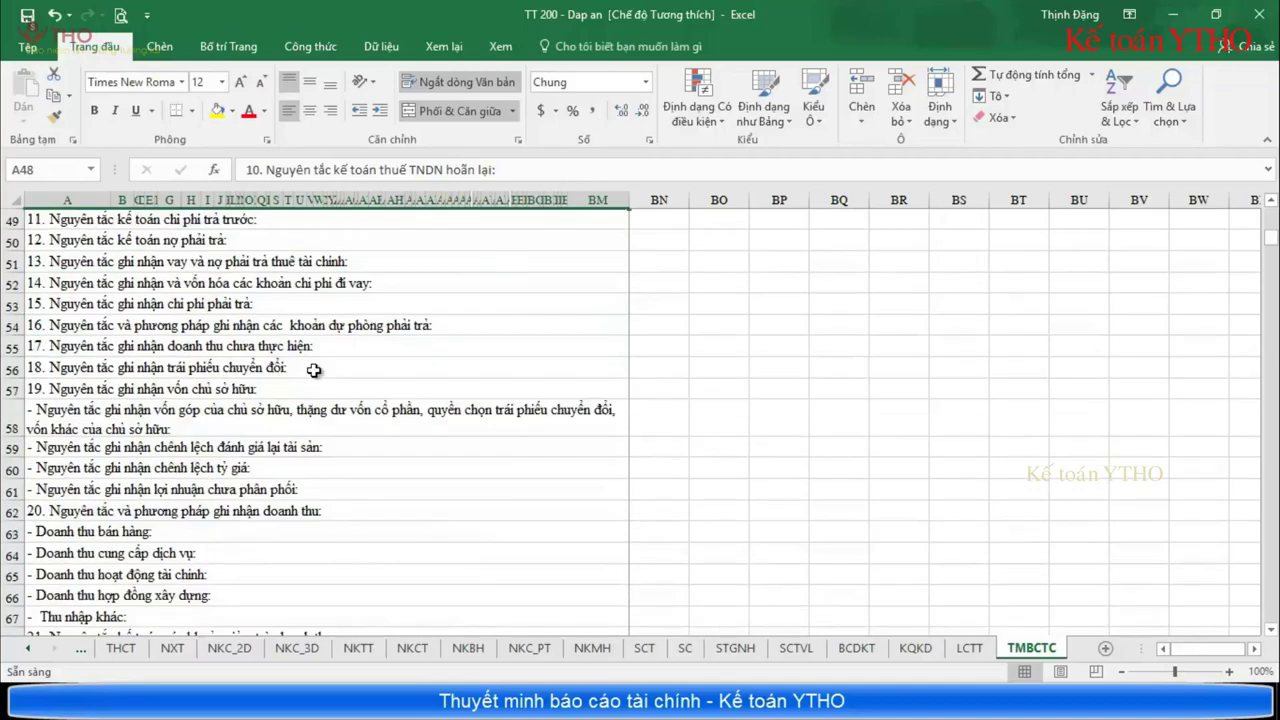
{"action": "scroll", "coordinate": [368, 386], "scroll_direction": "down", "scroll_amount": 3}
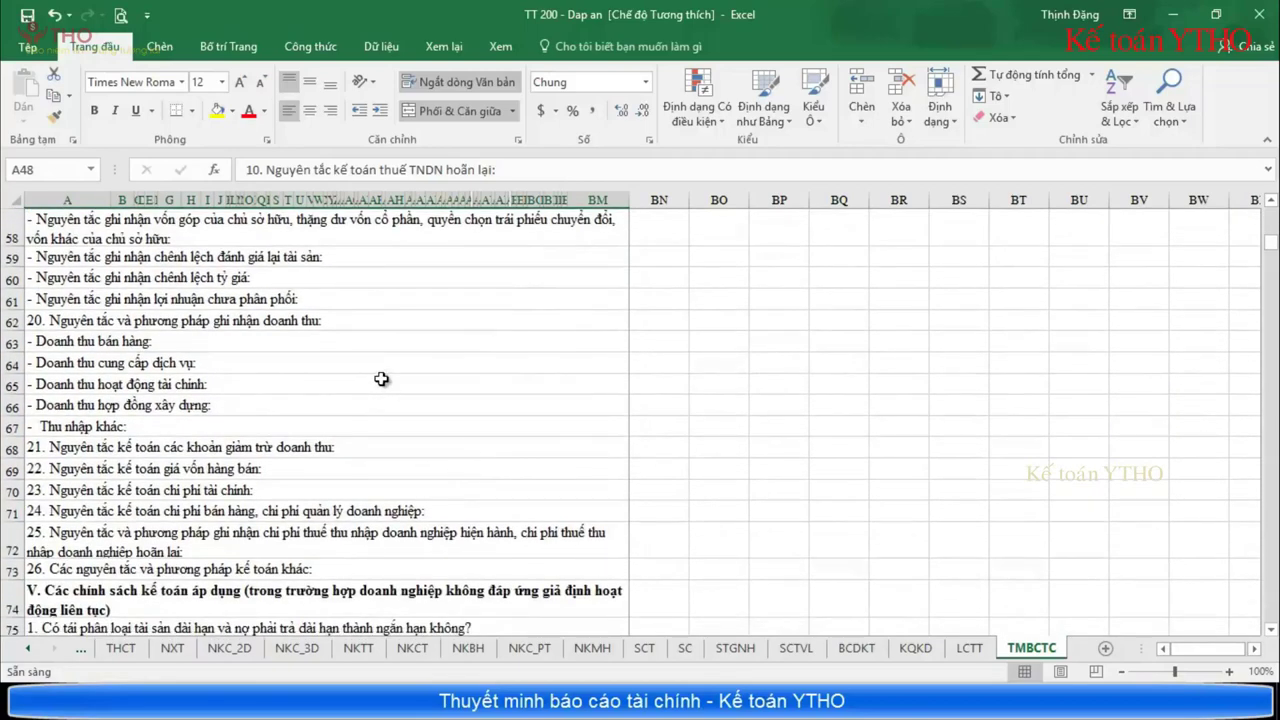
{"action": "scroll", "coordinate": [385, 378], "scroll_direction": "down", "scroll_amount": 1}
Return to the start of the notes and check the reporting year in A9 and the ownership form in A11.
{"action": "scroll", "coordinate": [390, 378], "scroll_direction": "up", "scroll_amount": 3}
{"action": "scroll", "coordinate": [390, 378], "scroll_direction": "up", "scroll_amount": 17}
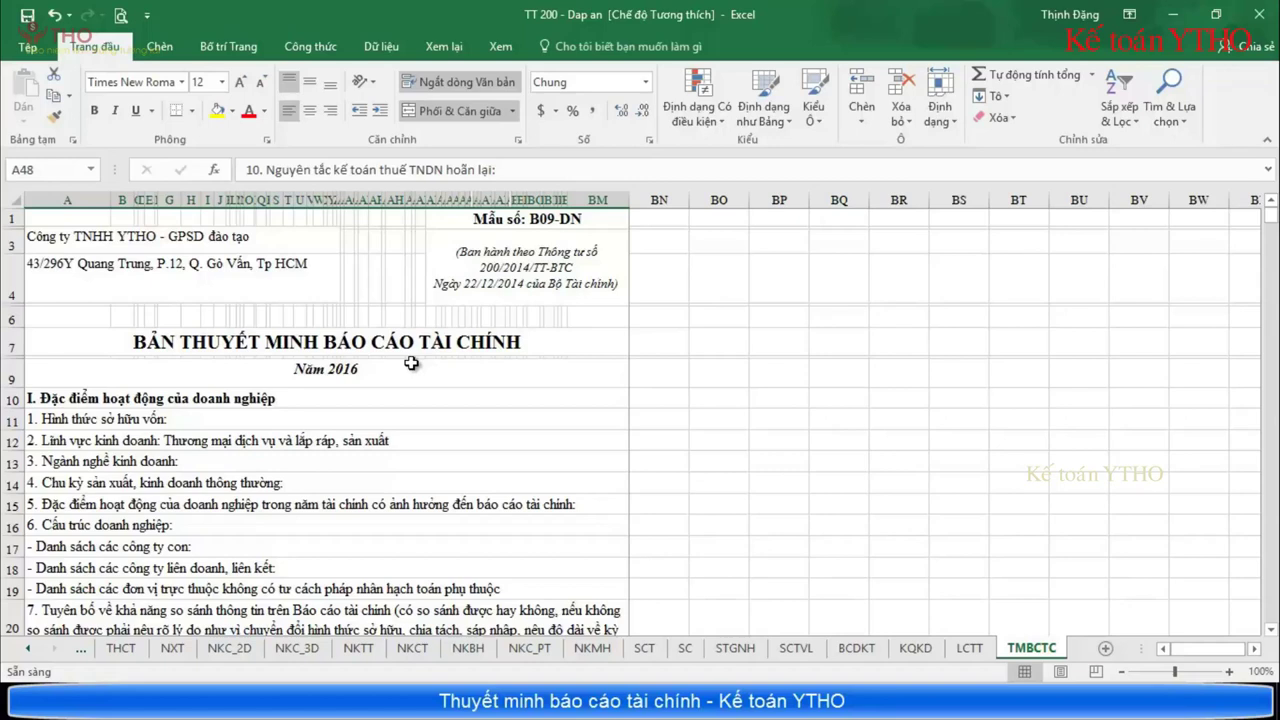
{"action": "left_click", "coordinate": [411, 371]}
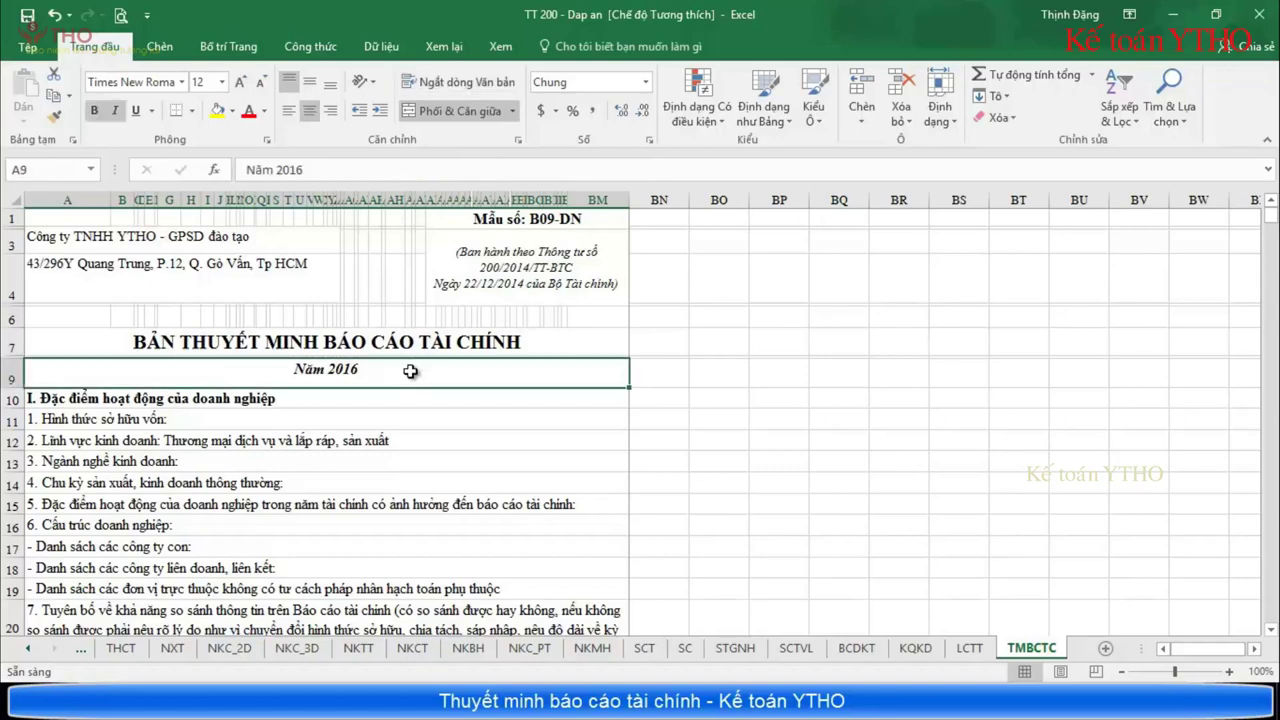
{"action": "left_click", "coordinate": [425, 418]}
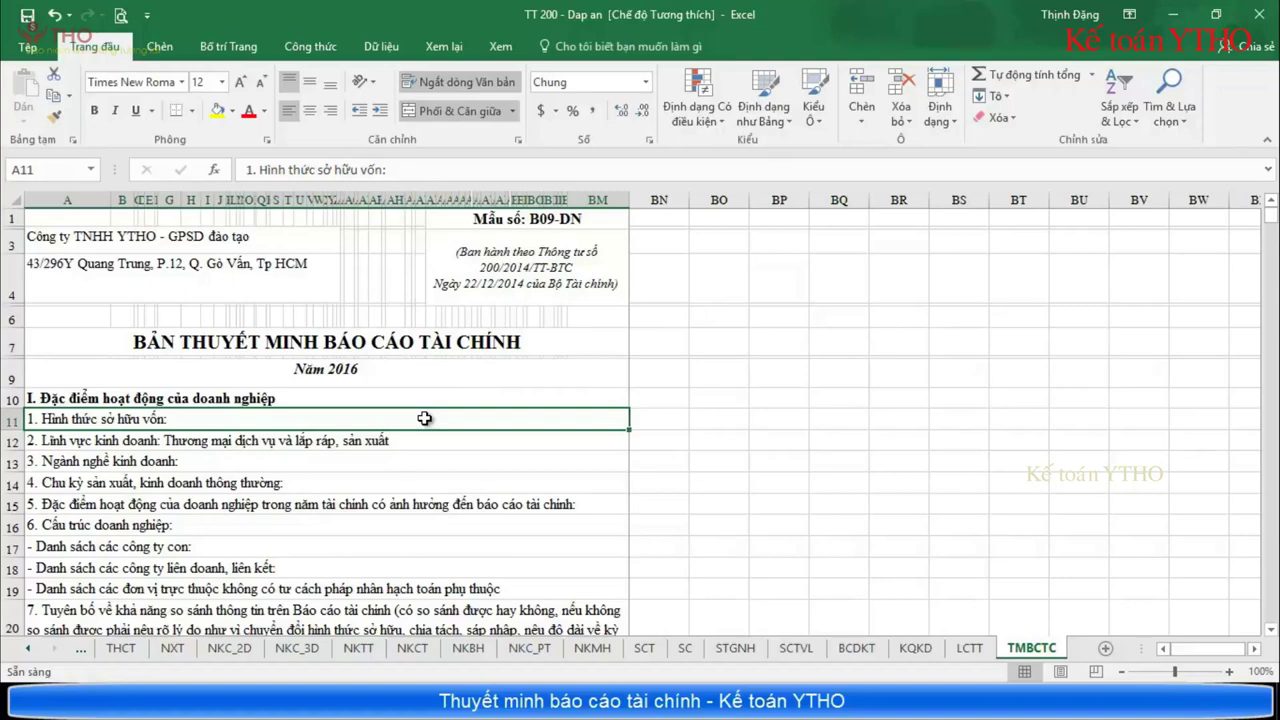
Review sections II to IV again and recheck the inventory valuation method in A42.
{"action": "scroll", "coordinate": [424, 420], "scroll_direction": "down", "scroll_amount": 5}
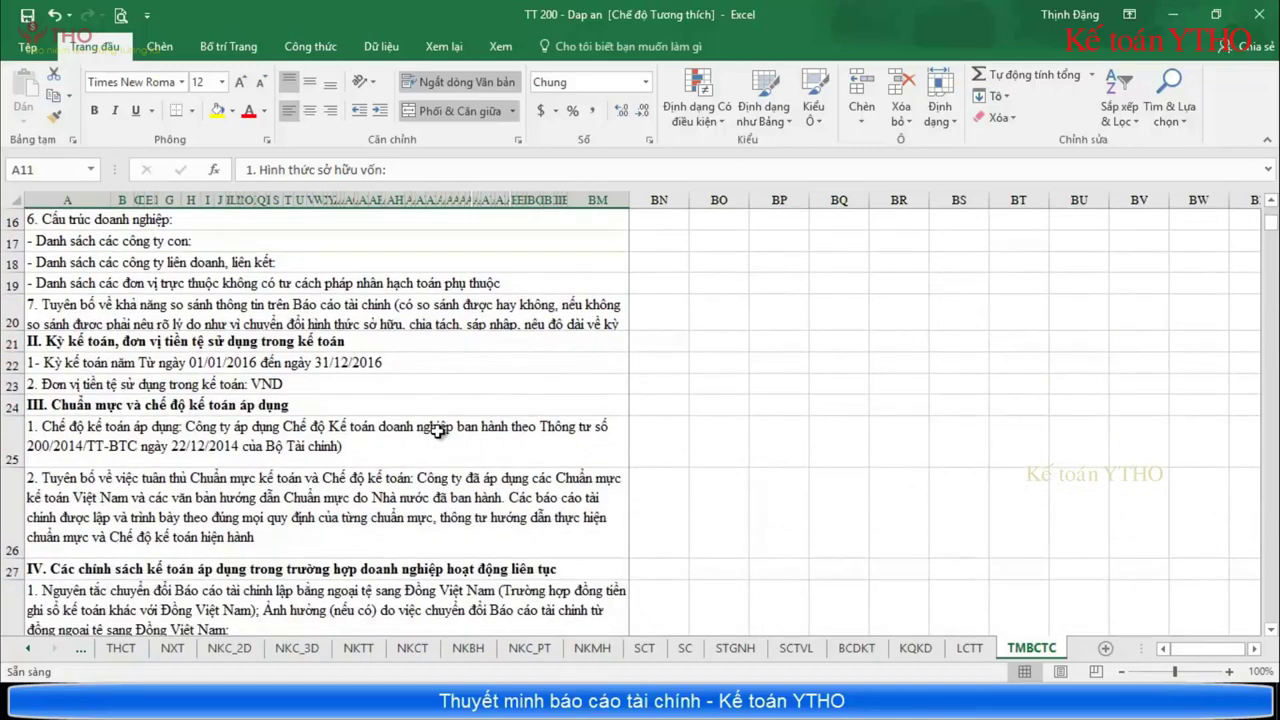
{"action": "scroll", "coordinate": [438, 430], "scroll_direction": "down", "scroll_amount": 7}
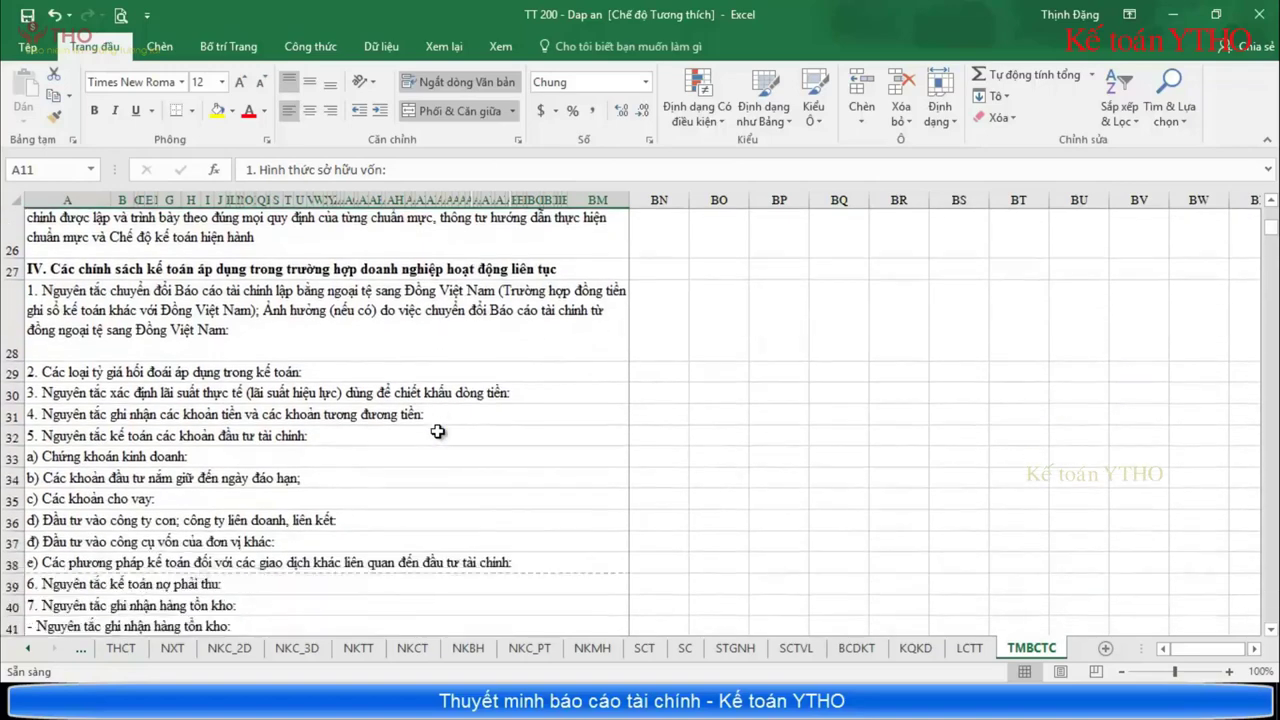
{"action": "scroll", "coordinate": [438, 431], "scroll_direction": "down", "scroll_amount": 3}
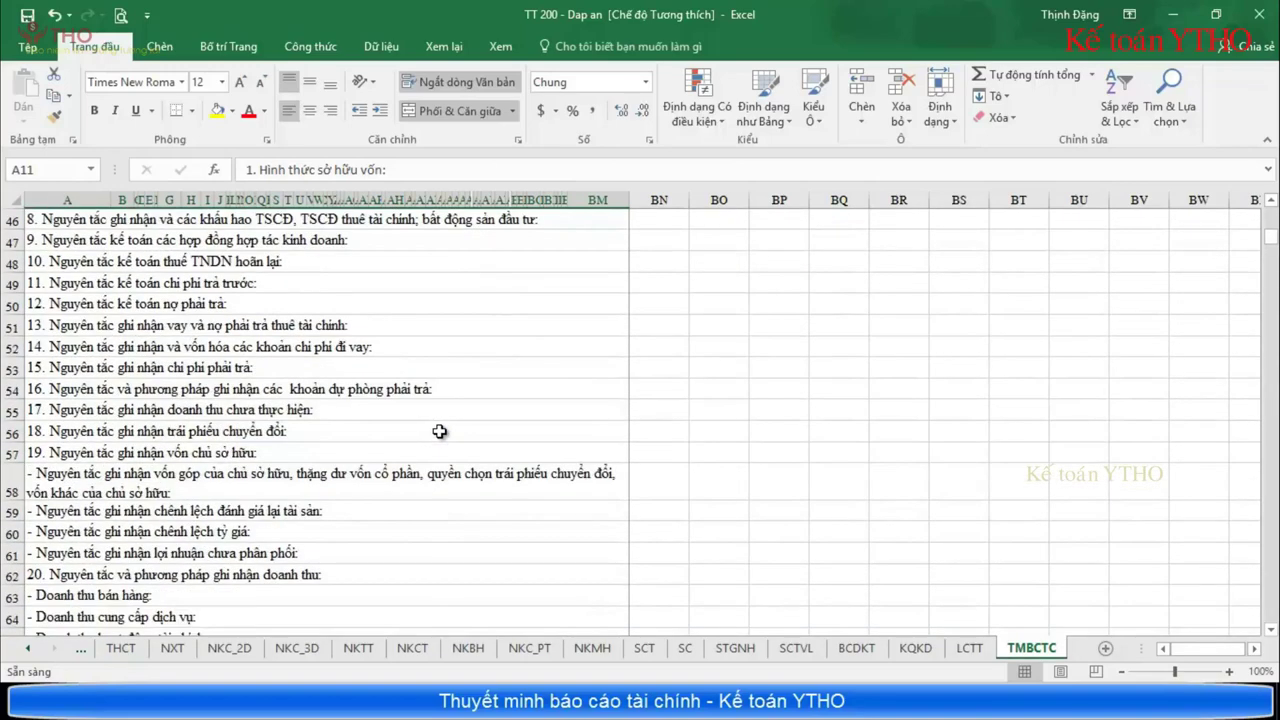
{"action": "scroll", "coordinate": [445, 400], "scroll_direction": "up", "scroll_amount": 3}
{"action": "left_click", "coordinate": [363, 321]}
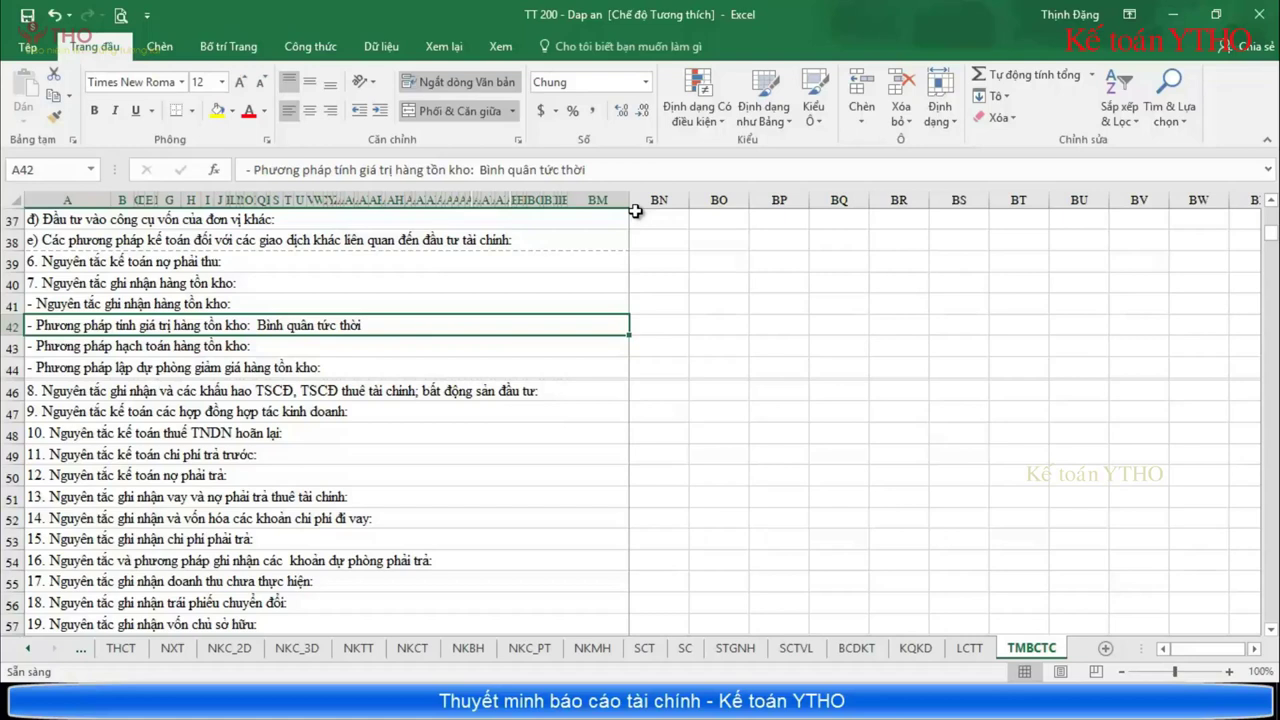
{"action": "left_click", "coordinate": [552, 340]}
{"action": "left_click", "coordinate": [550, 326]}
Examine section V and the cash table in section VI, checking year-end cash on hand in AL85 and bank deposits in AL86.
{"action": "scroll", "coordinate": [371, 347], "scroll_direction": "down", "scroll_amount": 8}
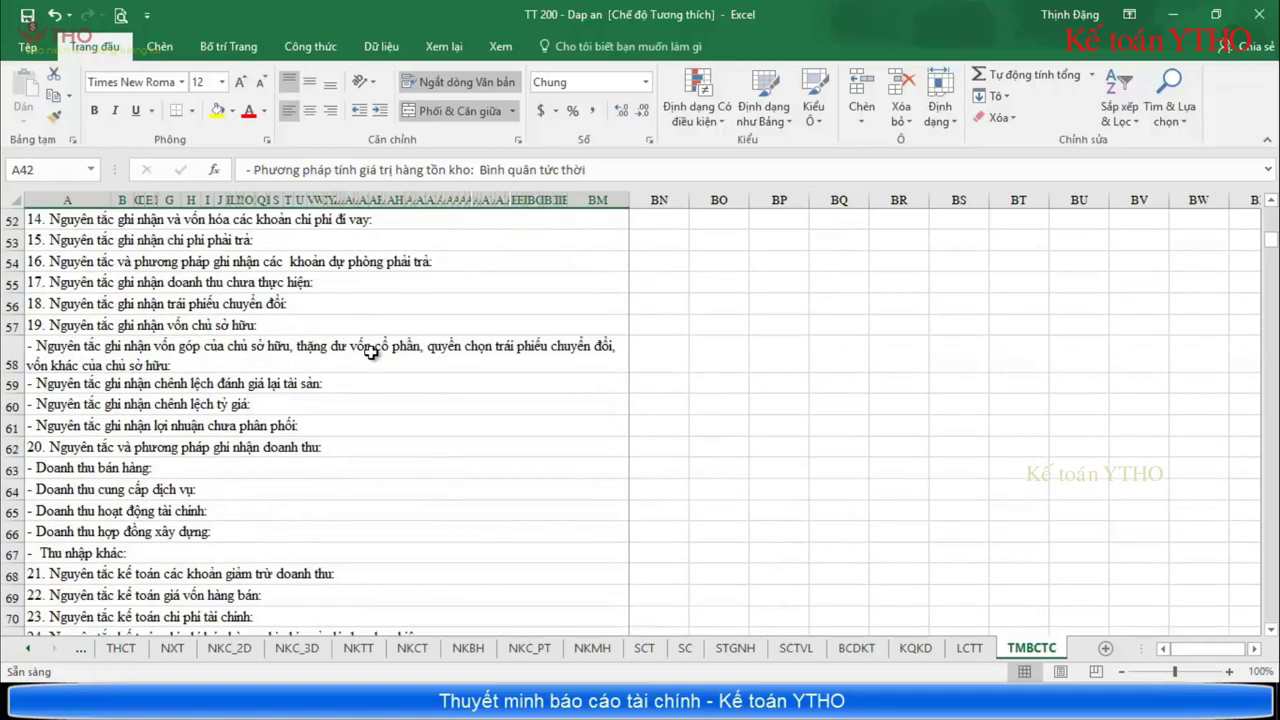
{"action": "scroll", "coordinate": [371, 354], "scroll_direction": "down", "scroll_amount": 2}
{"action": "scroll", "coordinate": [371, 354], "scroll_direction": "up", "scroll_amount": 2}
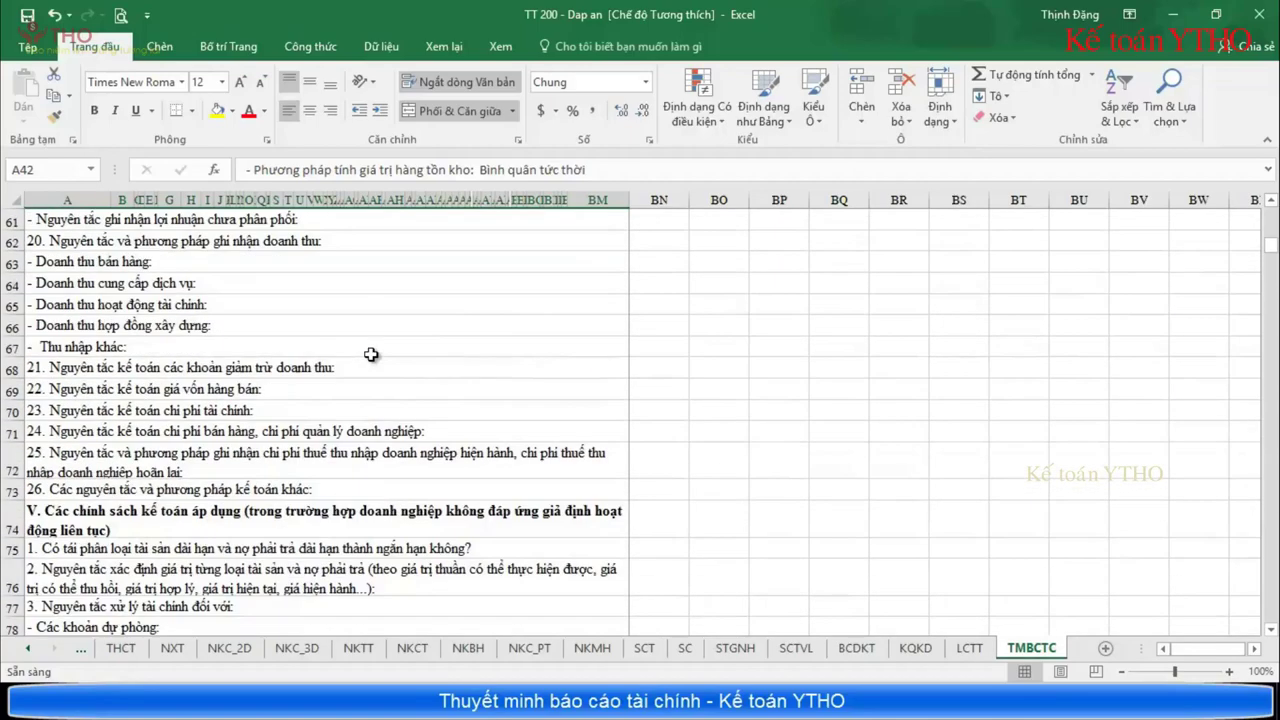
{"action": "scroll", "coordinate": [371, 354], "scroll_direction": "up", "scroll_amount": 1}
{"action": "scroll", "coordinate": [373, 350], "scroll_direction": "down", "scroll_amount": 4}
{"action": "scroll", "coordinate": [373, 350], "scroll_direction": "down", "scroll_amount": 2}
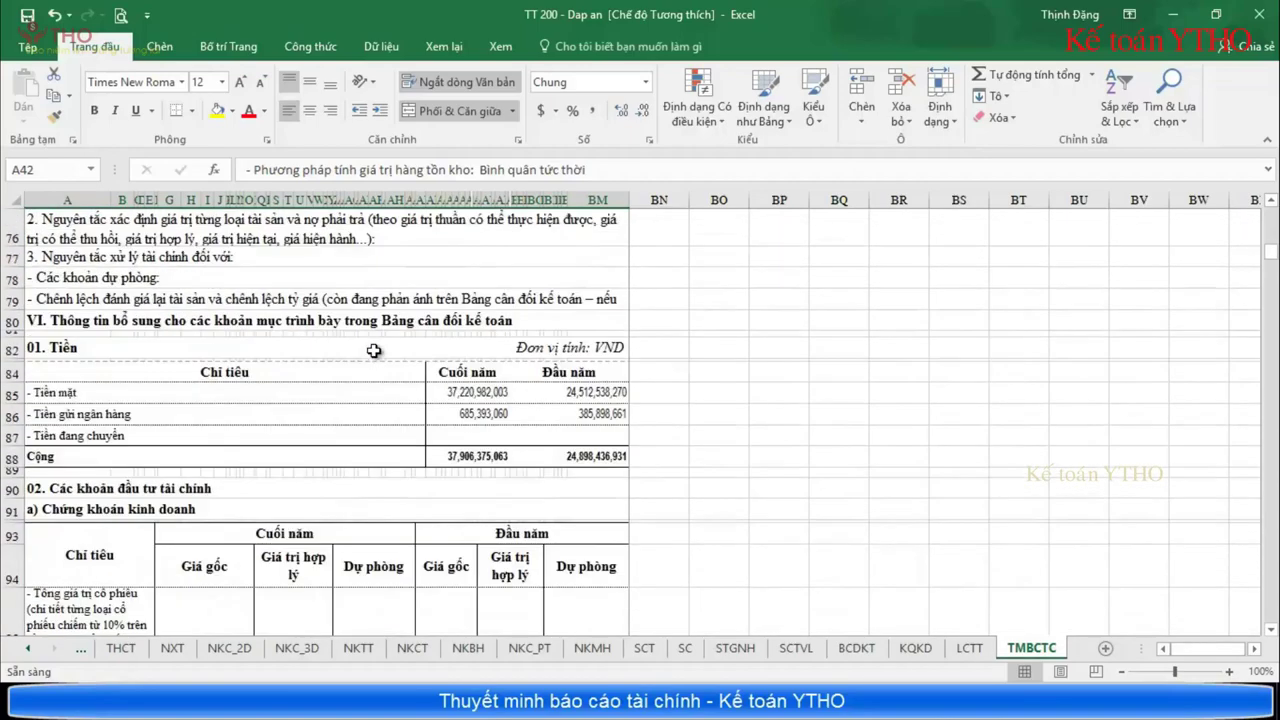
{"action": "left_click", "coordinate": [468, 392]}
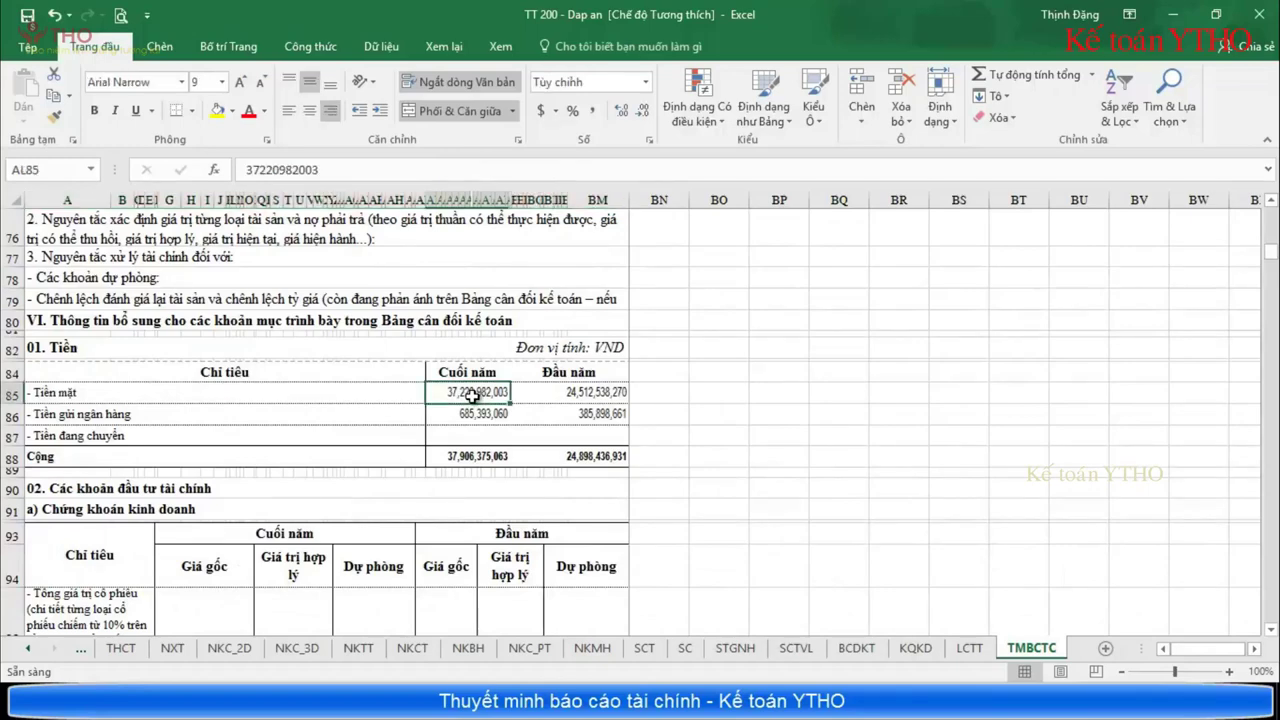
{"action": "left_click", "coordinate": [478, 412]}
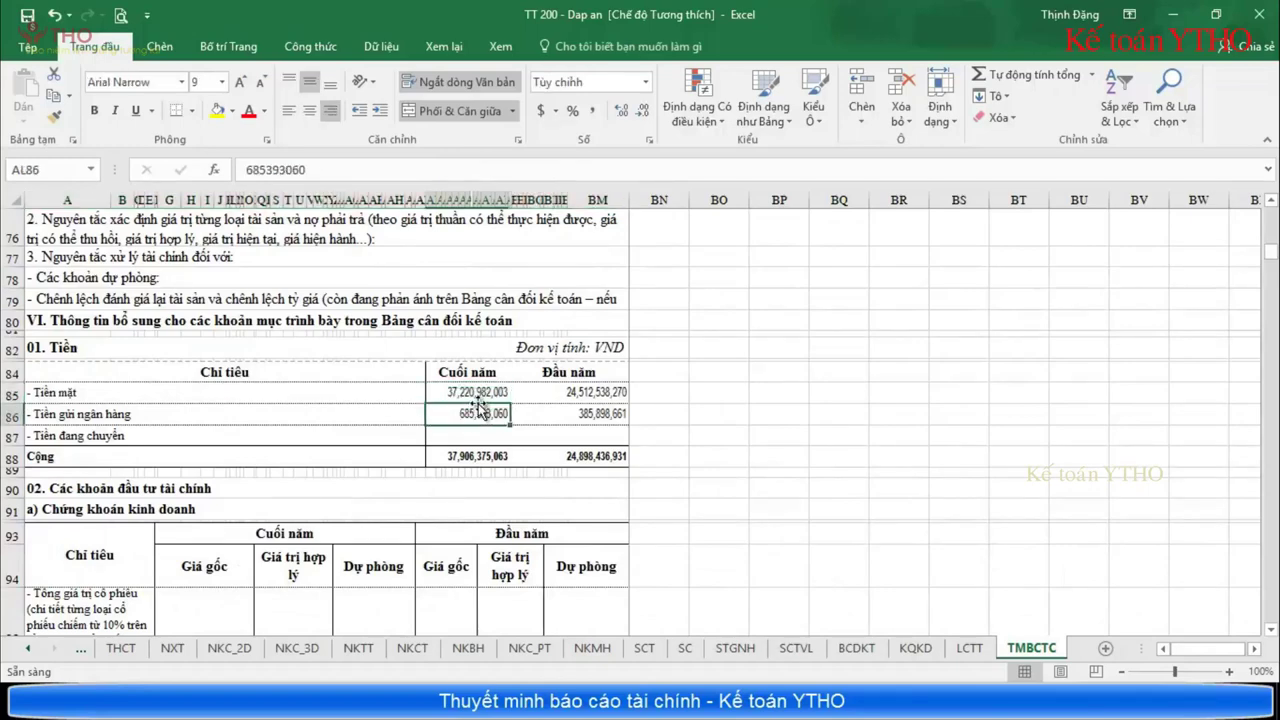
Examine the financial investment tables of note 02, covering trading securities, held-to-maturity investments and capital contributions to other entities.
{"action": "scroll", "coordinate": [478, 413], "scroll_direction": "down", "scroll_amount": 3}
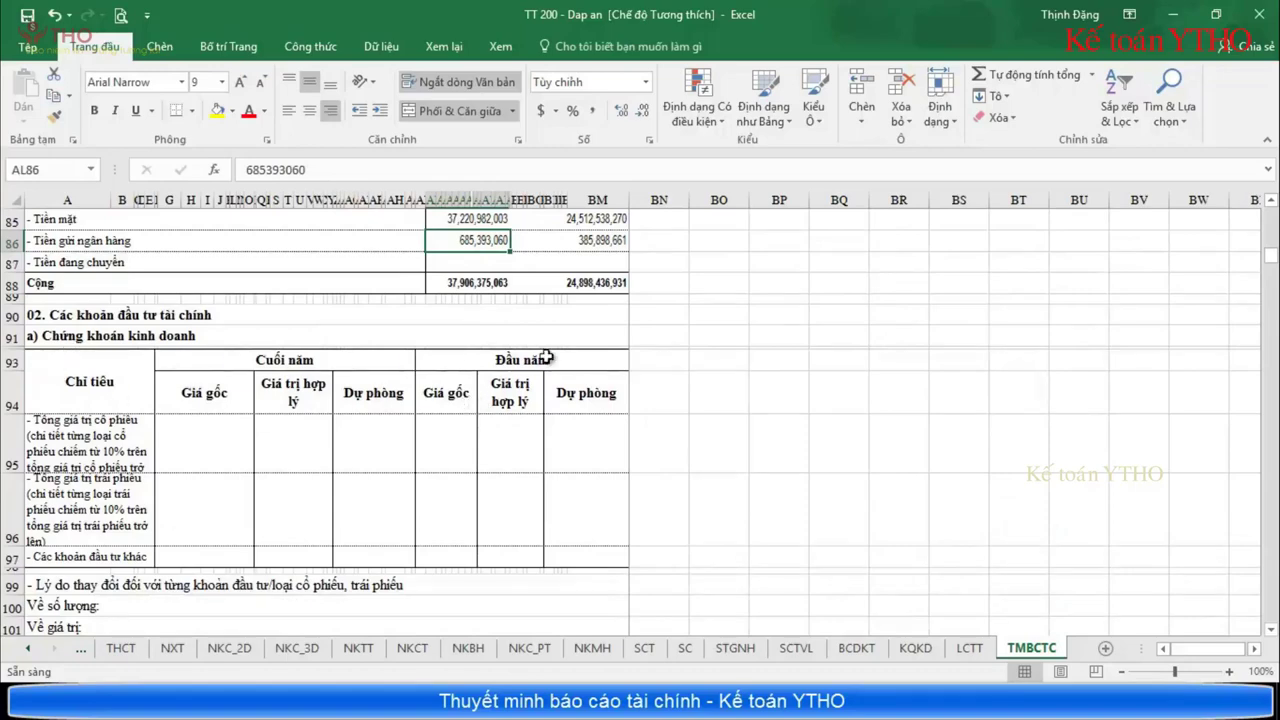
{"action": "scroll", "coordinate": [146, 460], "scroll_direction": "down", "scroll_amount": 2}
{"action": "scroll", "coordinate": [146, 460], "scroll_direction": "down", "scroll_amount": 3}
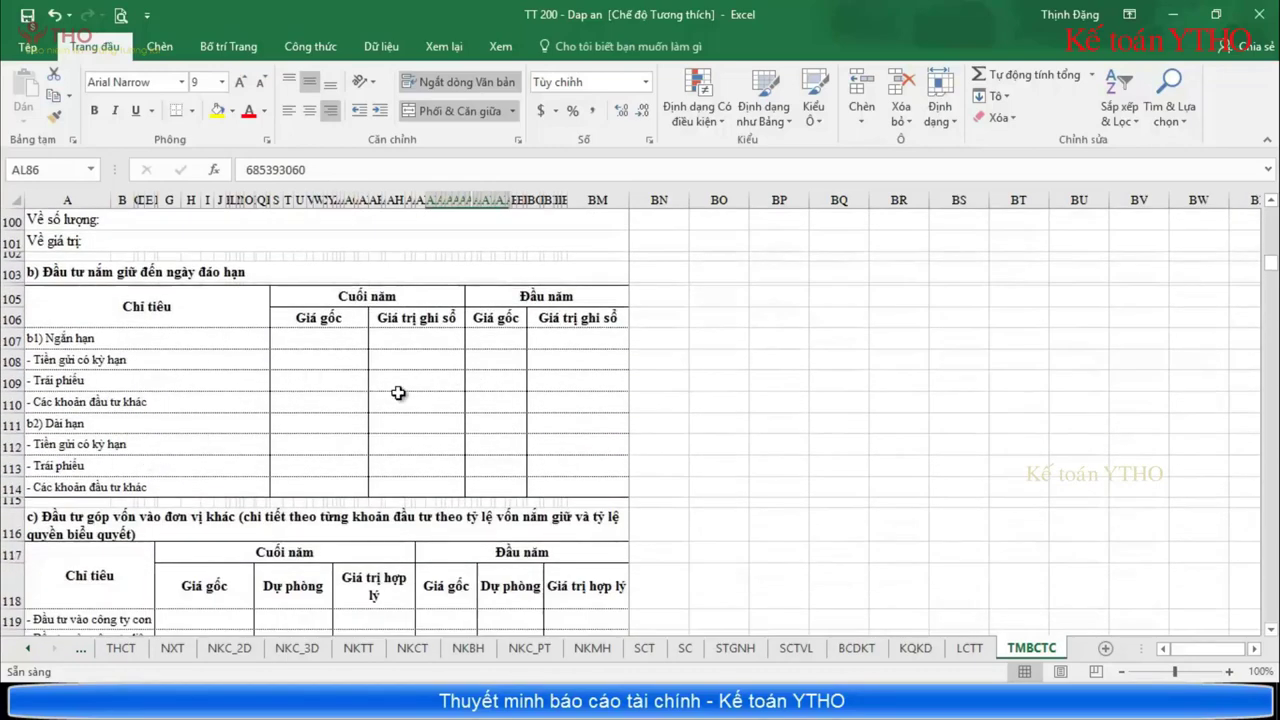
{"action": "scroll", "coordinate": [400, 394], "scroll_direction": "down", "scroll_amount": 3}
Examine the receivables tables in notes 03 and 04 and the year-end and opening costs in the inventory table.
{"action": "scroll", "coordinate": [385, 391], "scroll_direction": "down", "scroll_amount": 5}
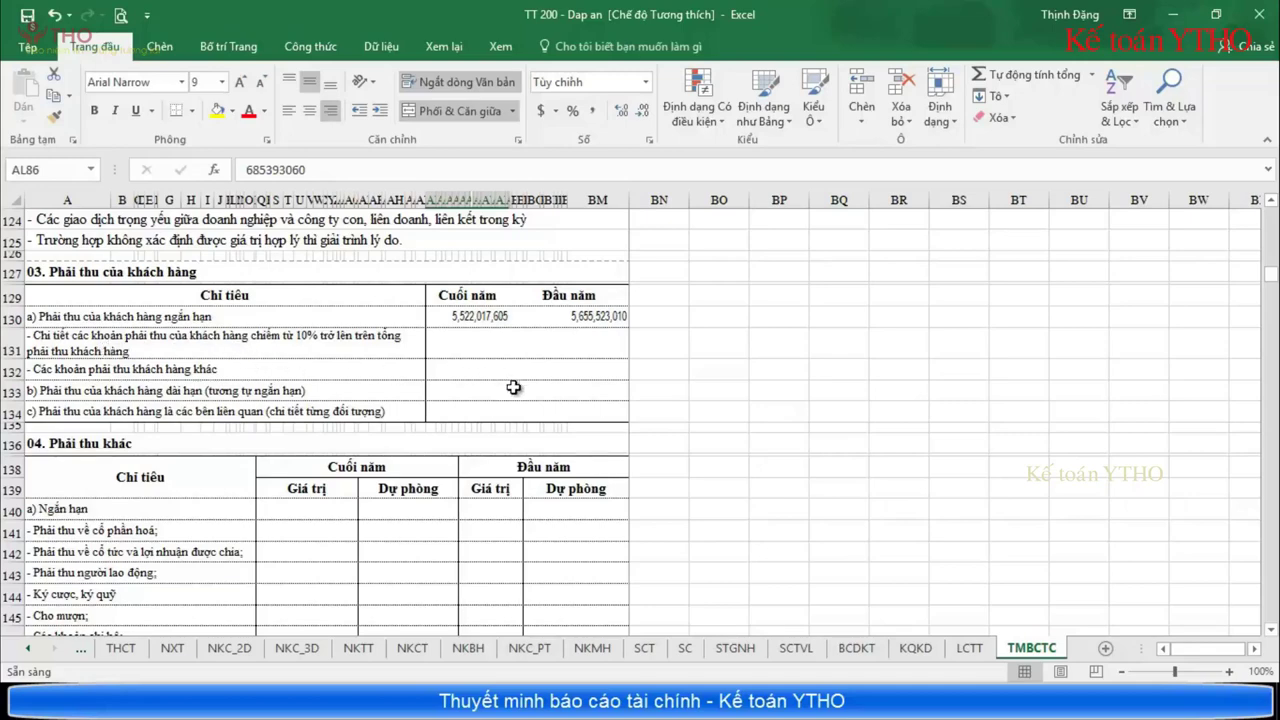
{"action": "scroll", "coordinate": [513, 387], "scroll_direction": "down", "scroll_amount": 2}
{"action": "scroll", "coordinate": [513, 389], "scroll_direction": "down", "scroll_amount": 1}
{"action": "scroll", "coordinate": [515, 389], "scroll_direction": "up", "scroll_amount": 1}
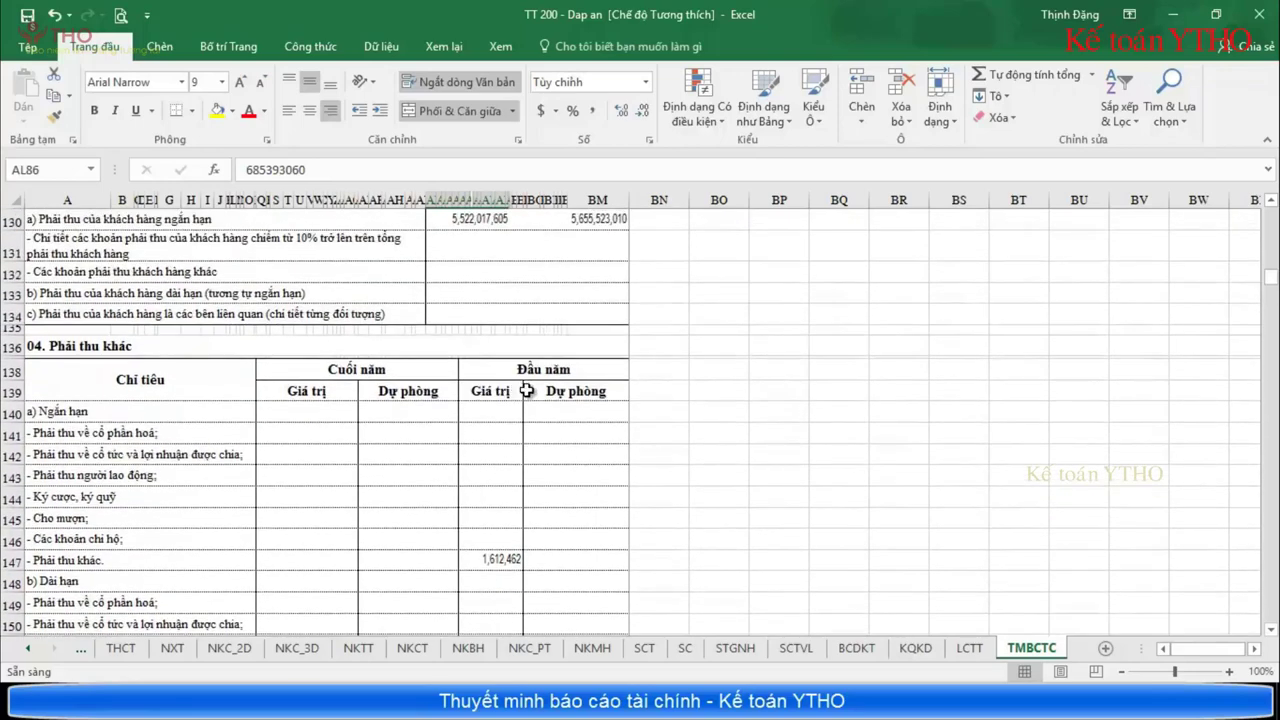
{"action": "scroll", "coordinate": [524, 390], "scroll_direction": "up", "scroll_amount": 1}
{"action": "scroll", "coordinate": [527, 390], "scroll_direction": "up", "scroll_amount": 1}
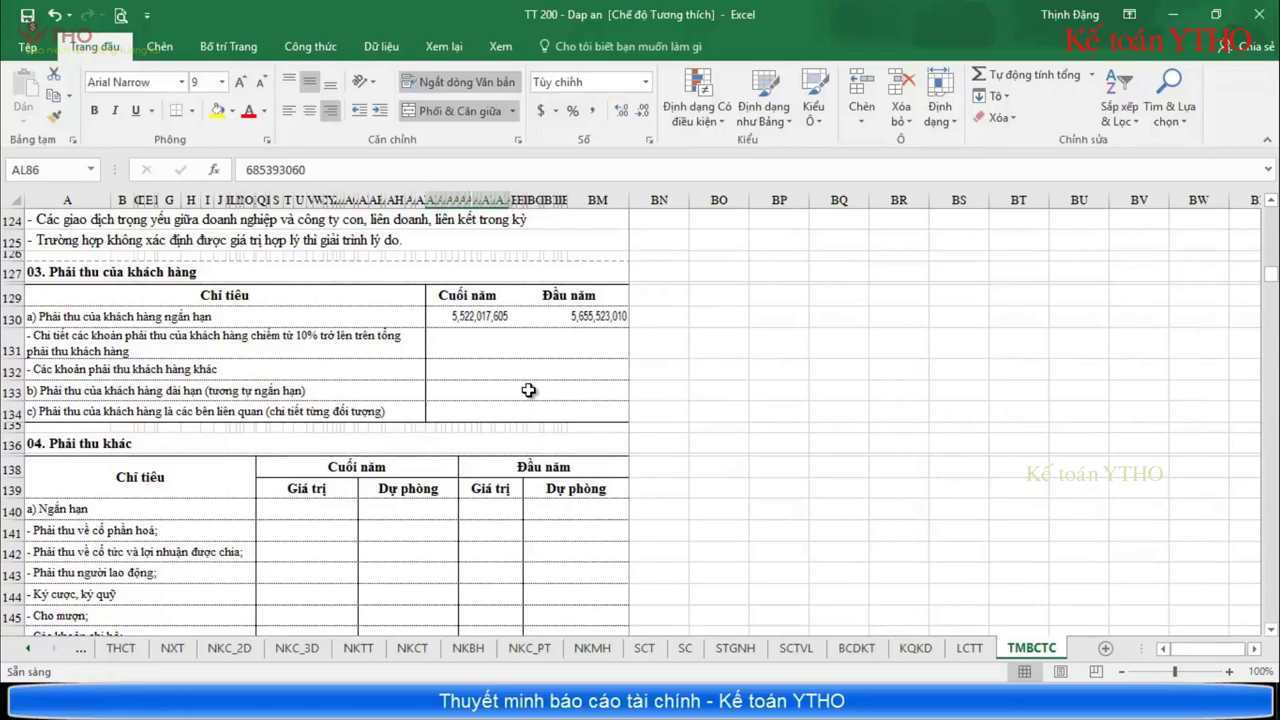
{"action": "scroll", "coordinate": [528, 390], "scroll_direction": "down", "scroll_amount": 7}
{"action": "scroll", "coordinate": [528, 390], "scroll_direction": "down", "scroll_amount": 11}
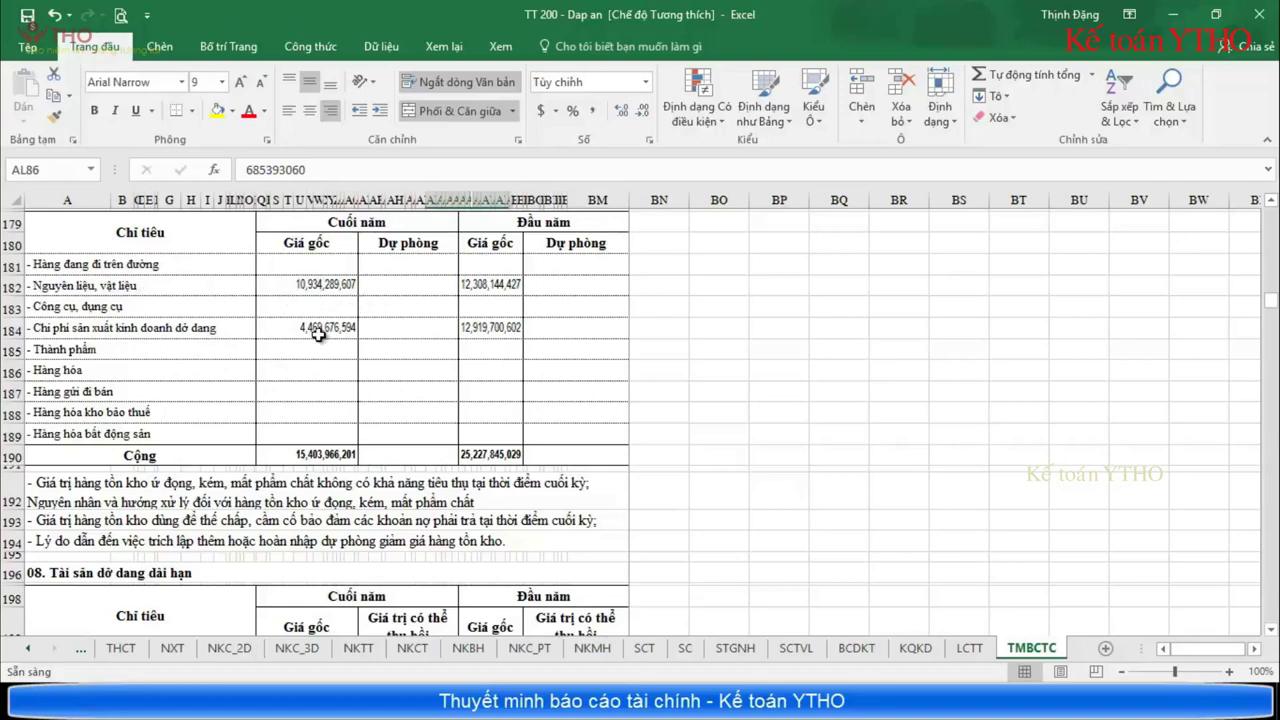
Examine notes 21.2 to 24 on convertible bonds, preference shares, provisions and deferred income tax.
{"action": "left_click_drag", "start_coordinate": [1268, 313], "coordinate": [1274, 464]}
{"action": "scroll", "coordinate": [500, 456], "scroll_direction": "up", "scroll_amount": 4}
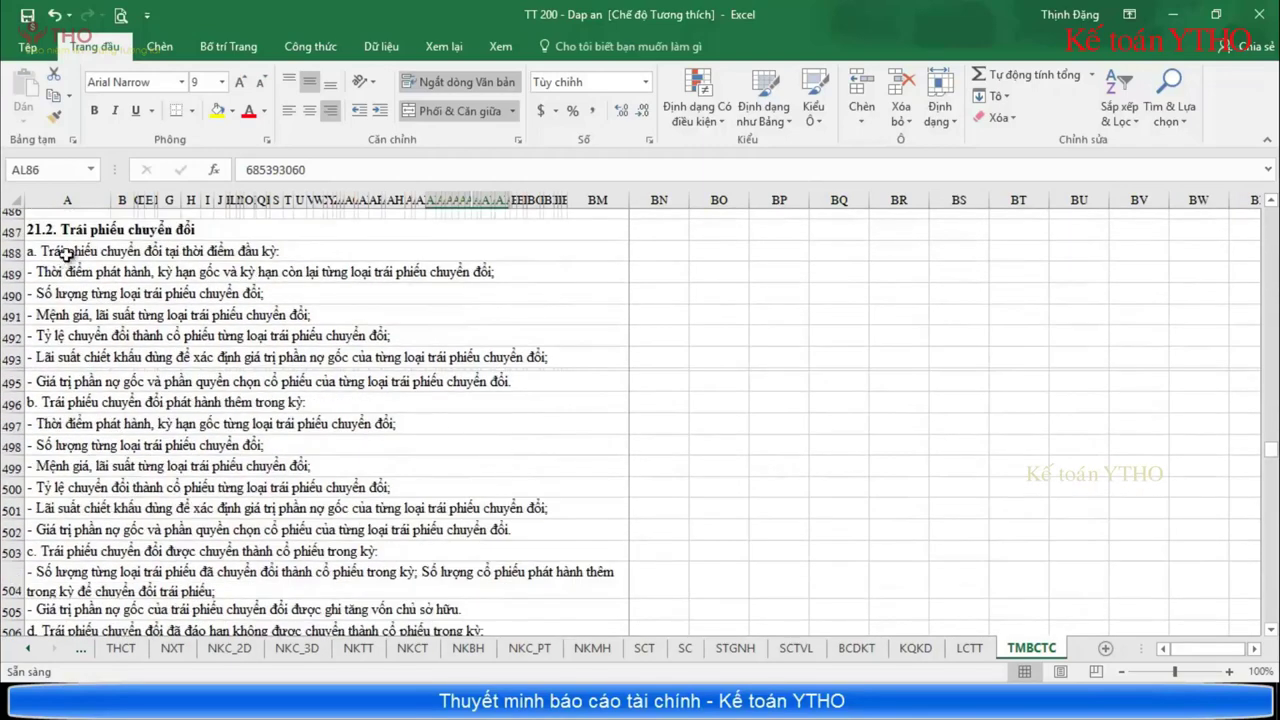
{"action": "scroll", "coordinate": [222, 353], "scroll_direction": "down", "scroll_amount": 7}
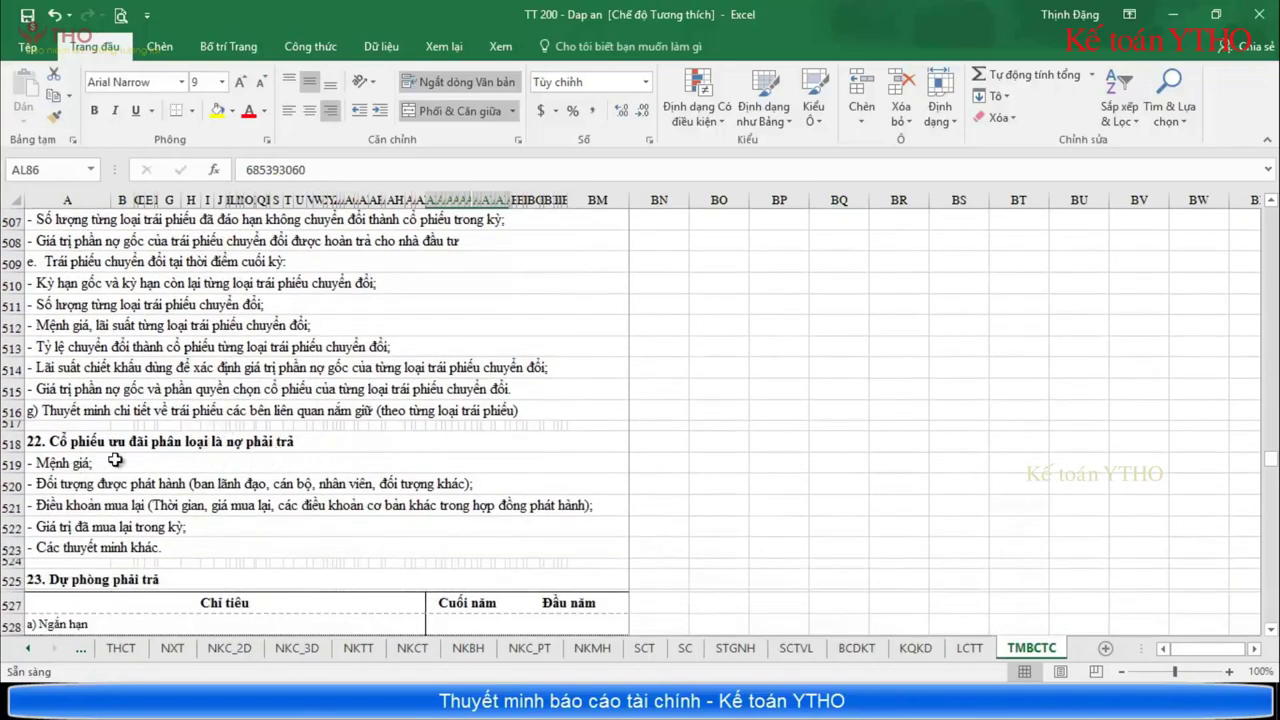
{"action": "scroll", "coordinate": [300, 462], "scroll_direction": "down", "scroll_amount": 4}
{"action": "scroll", "coordinate": [300, 460], "scroll_direction": "down", "scroll_amount": 5}
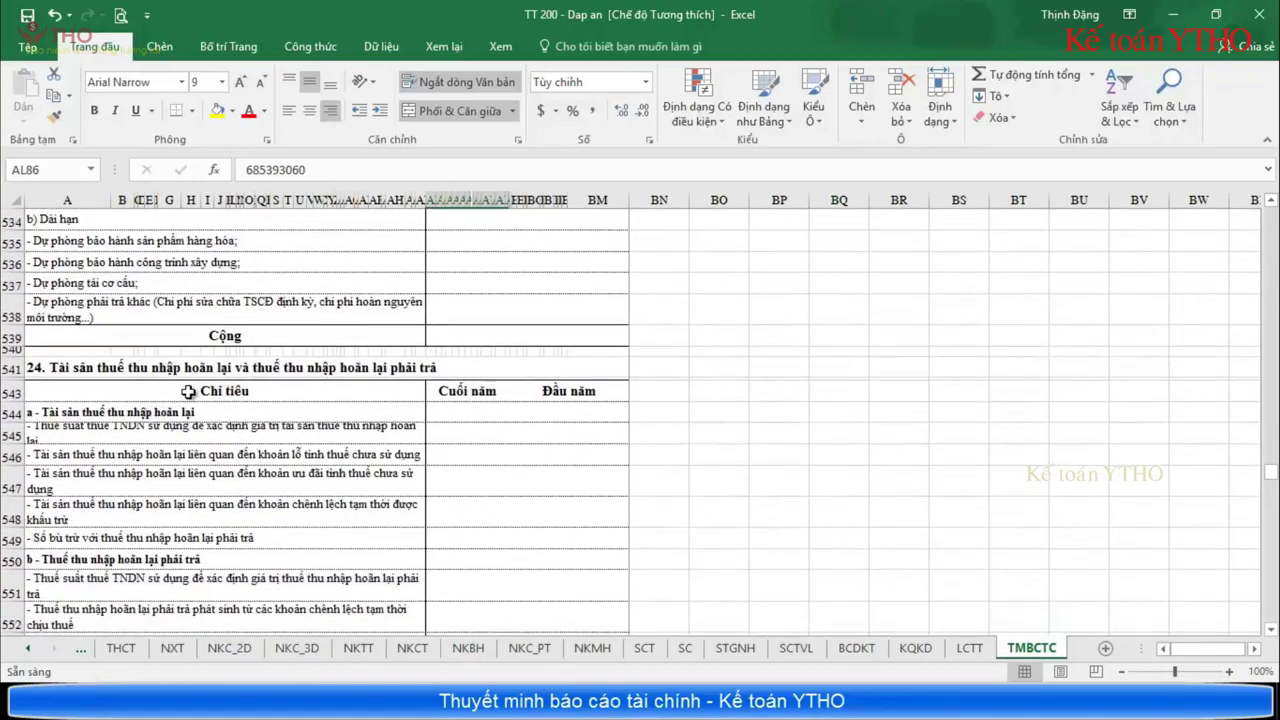
Examine note 25 on owners' equity, including the equity movement table and the tables detailing owners' capital and capital transactions.
{"action": "scroll", "coordinate": [176, 394], "scroll_direction": "down", "scroll_amount": 4}
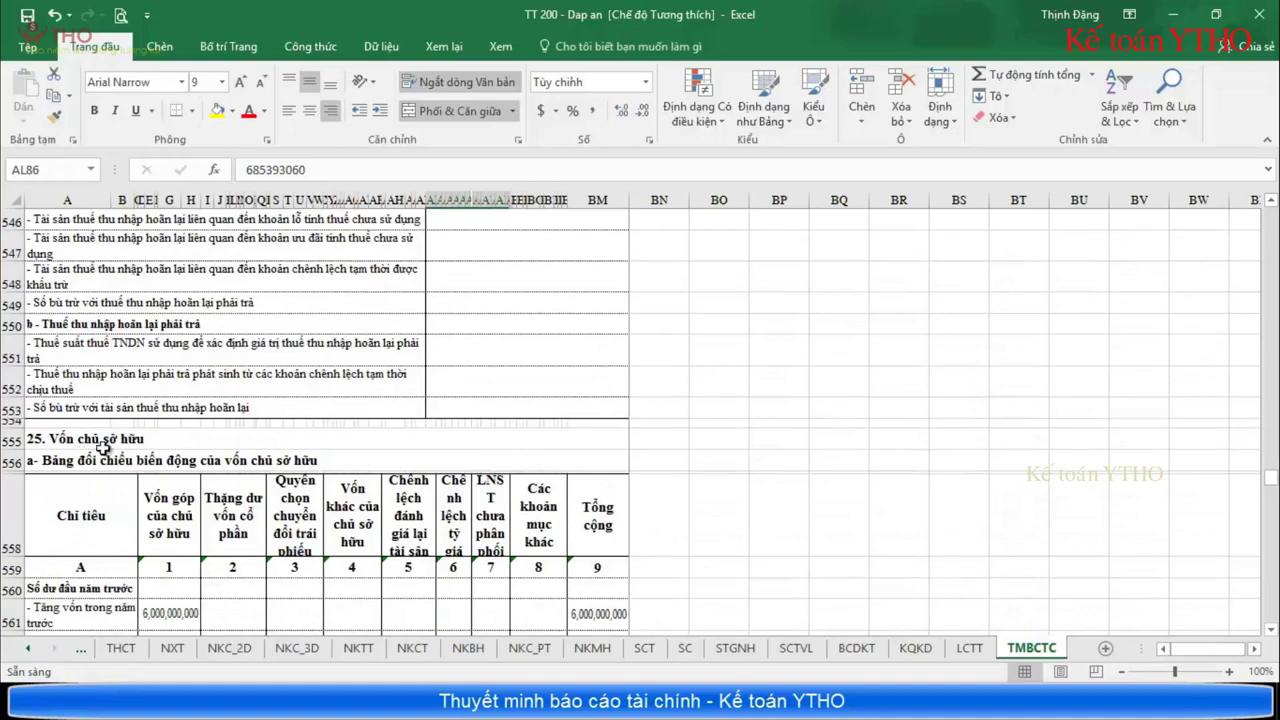
{"action": "scroll", "coordinate": [95, 449], "scroll_direction": "down", "scroll_amount": 4}
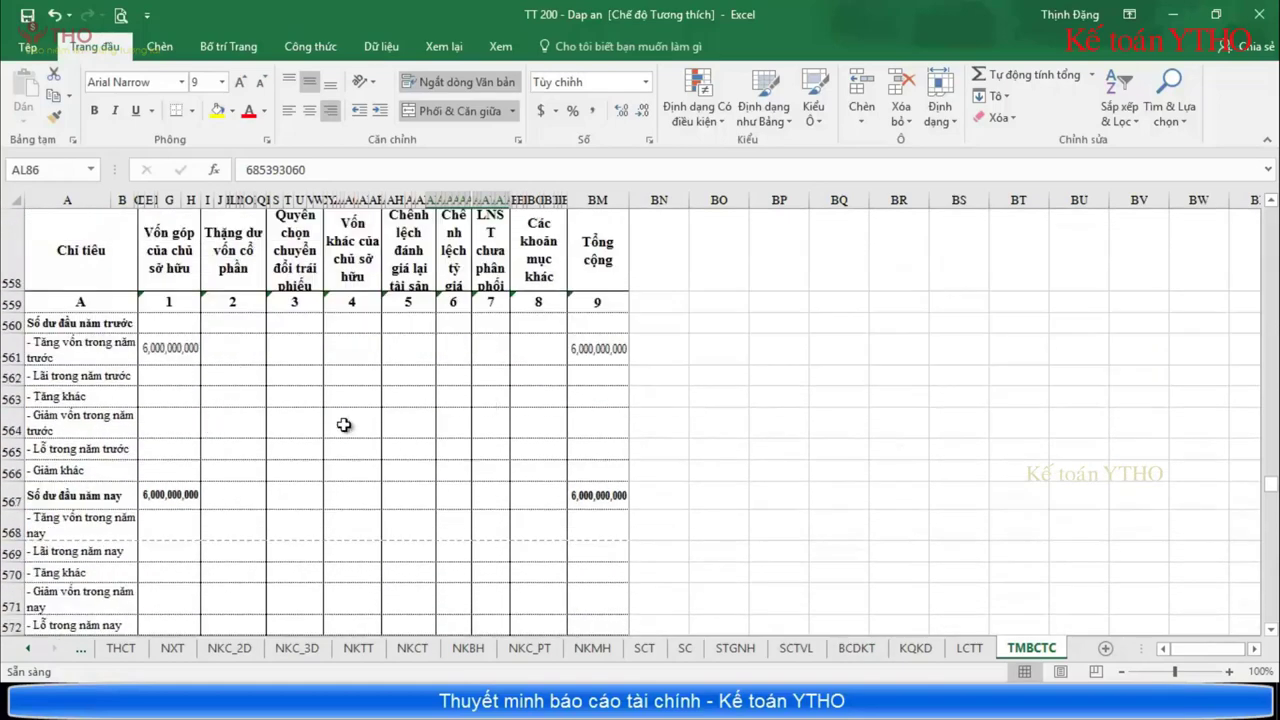
{"action": "scroll", "coordinate": [420, 426], "scroll_direction": "down", "scroll_amount": 3}
{"action": "scroll", "coordinate": [340, 406], "scroll_direction": "down", "scroll_amount": 2}
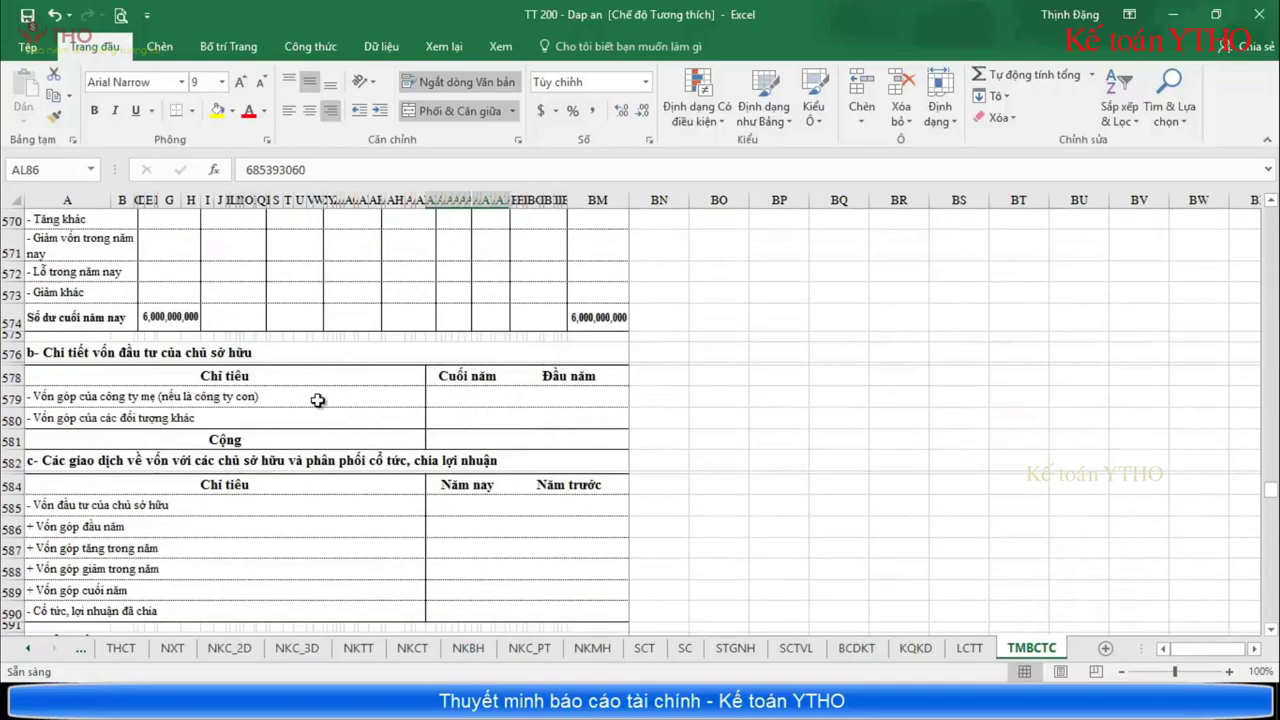
{"action": "scroll", "coordinate": [214, 374], "scroll_direction": "up", "scroll_amount": 3}
{"action": "scroll", "coordinate": [270, 278], "scroll_direction": "up", "scroll_amount": 1}
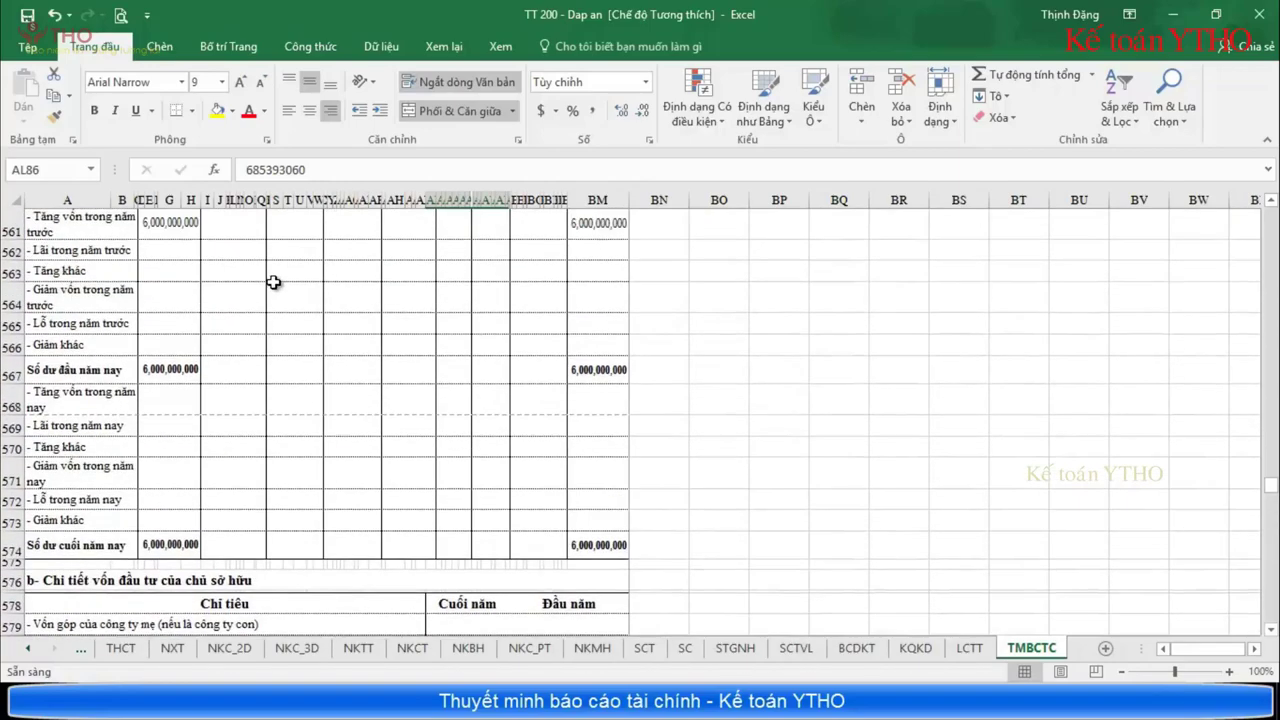
{"action": "scroll", "coordinate": [231, 362], "scroll_direction": "down", "scroll_amount": 3}
{"action": "scroll", "coordinate": [331, 300], "scroll_direction": "down", "scroll_amount": 1}
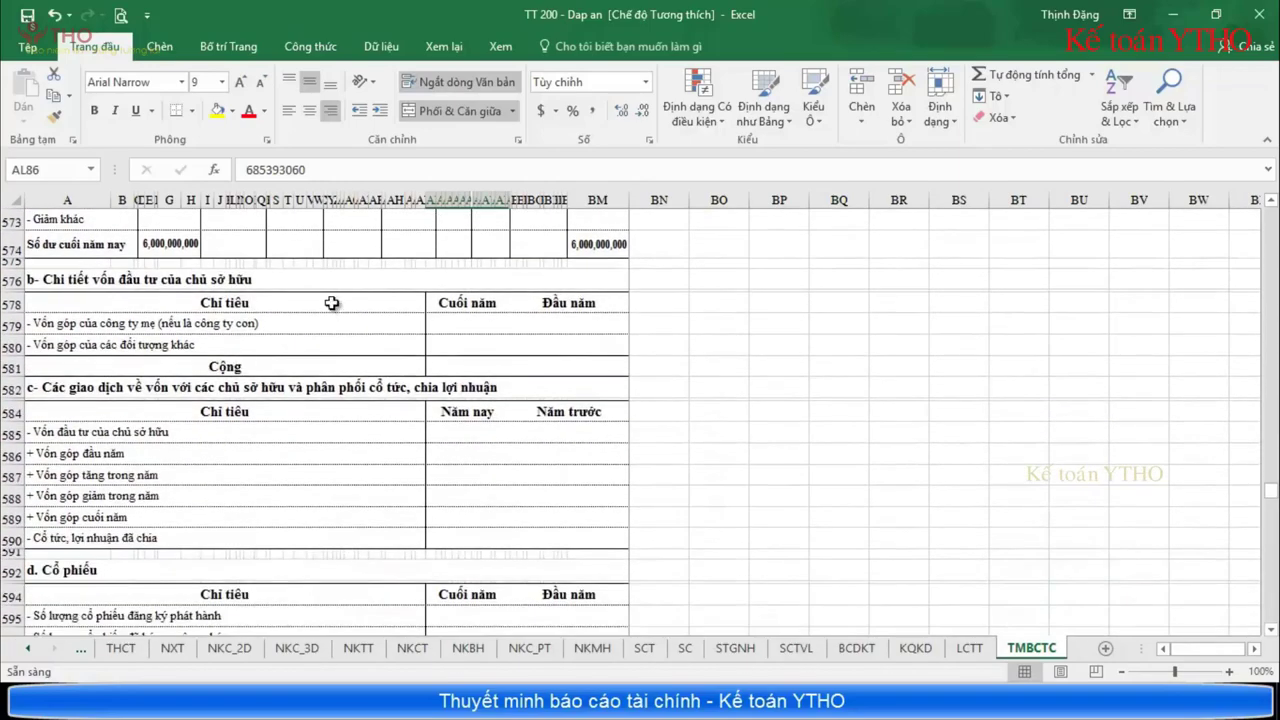
Examine the rest of note 25, covering capital transactions with owners, shares, dividends and the enterprise's funds.
{"action": "scroll", "coordinate": [331, 320], "scroll_direction": "down", "scroll_amount": 3}
{"action": "scroll", "coordinate": [331, 329], "scroll_direction": "down", "scroll_amount": 5}
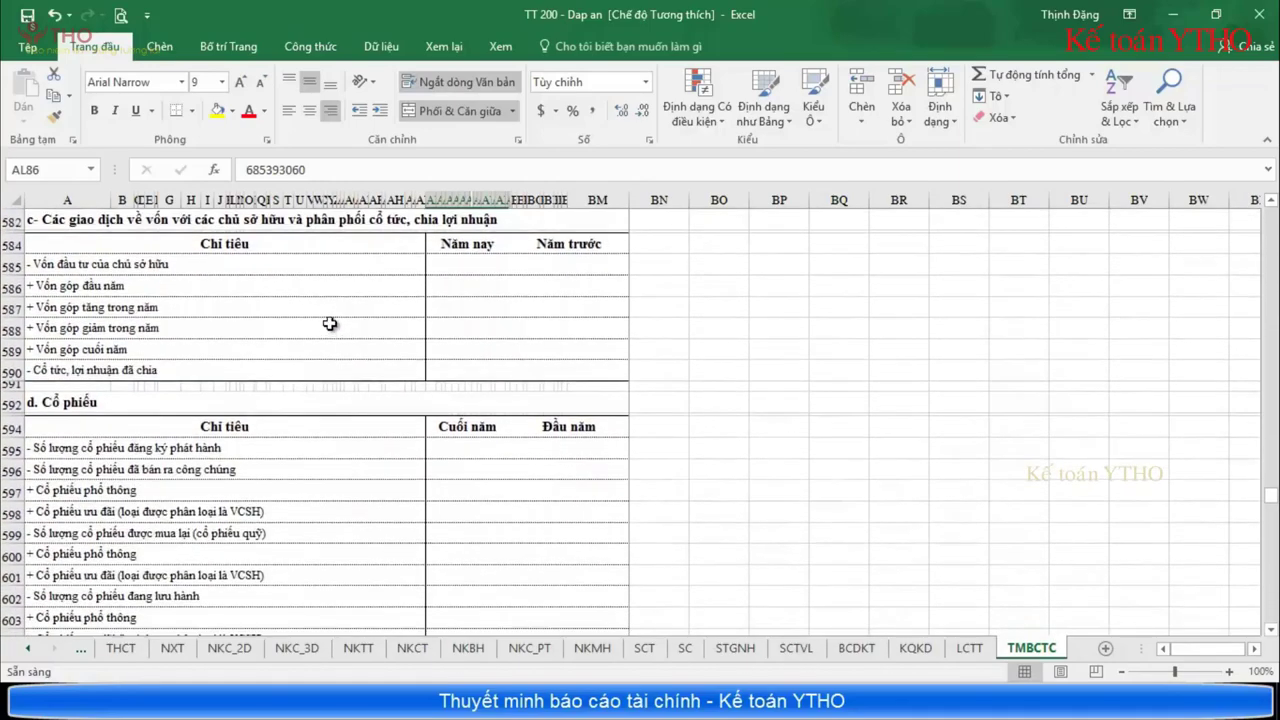
{"action": "scroll", "coordinate": [190, 409], "scroll_direction": "down", "scroll_amount": 4}
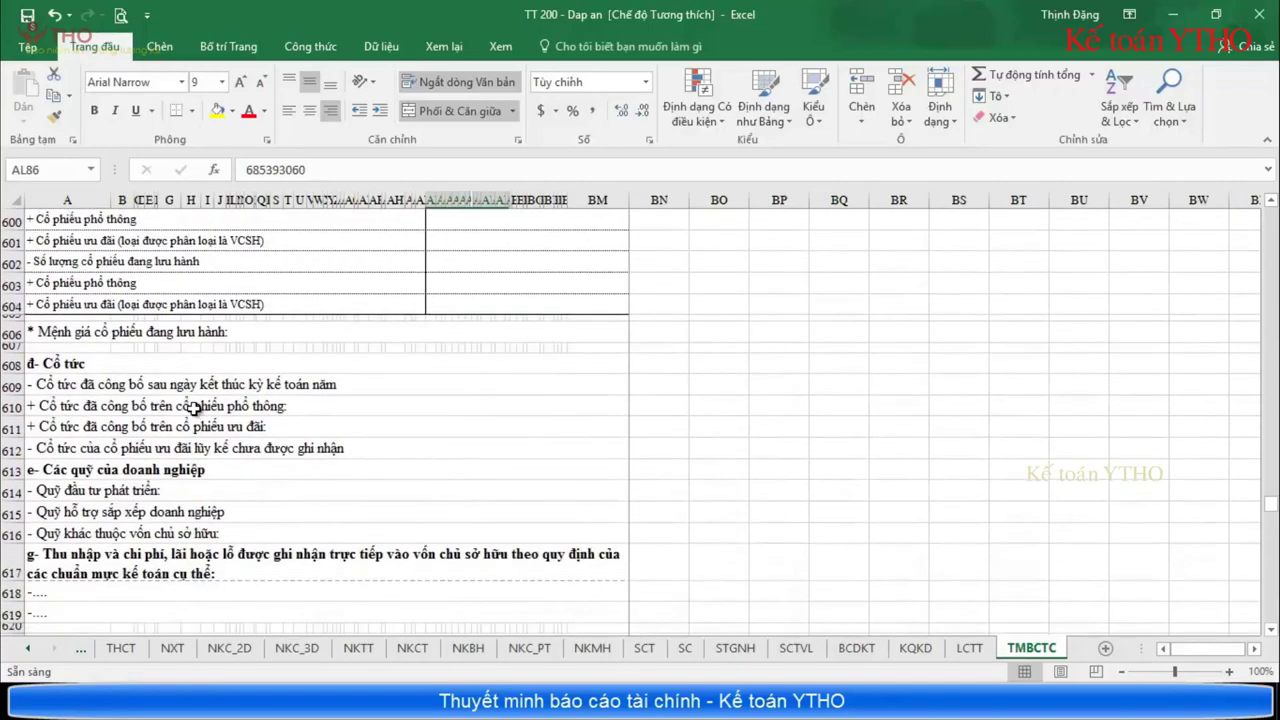
Examine notes 26 to 30 on revaluation differences, exchange differences, funding sources and off-balance-sheet items, continuing to the revenue table of section VII.
{"action": "scroll", "coordinate": [195, 409], "scroll_direction": "down", "scroll_amount": 4}
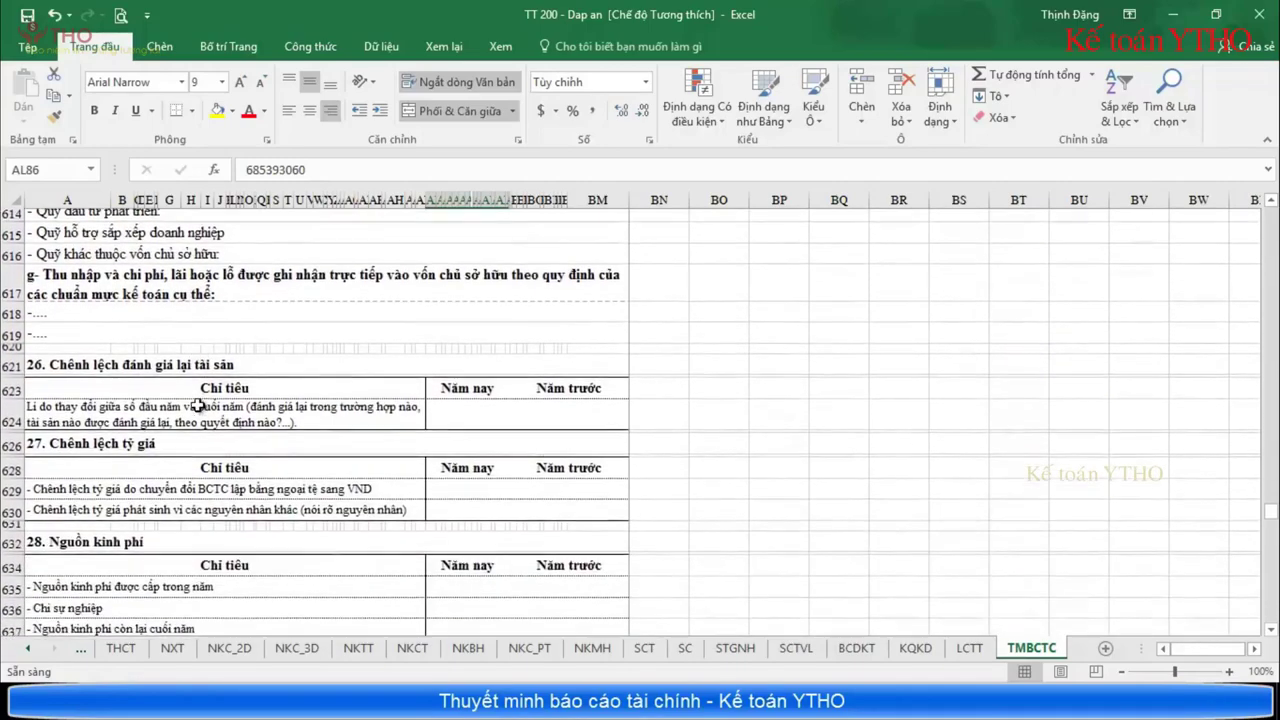
{"action": "scroll", "coordinate": [201, 407], "scroll_direction": "down", "scroll_amount": 3}
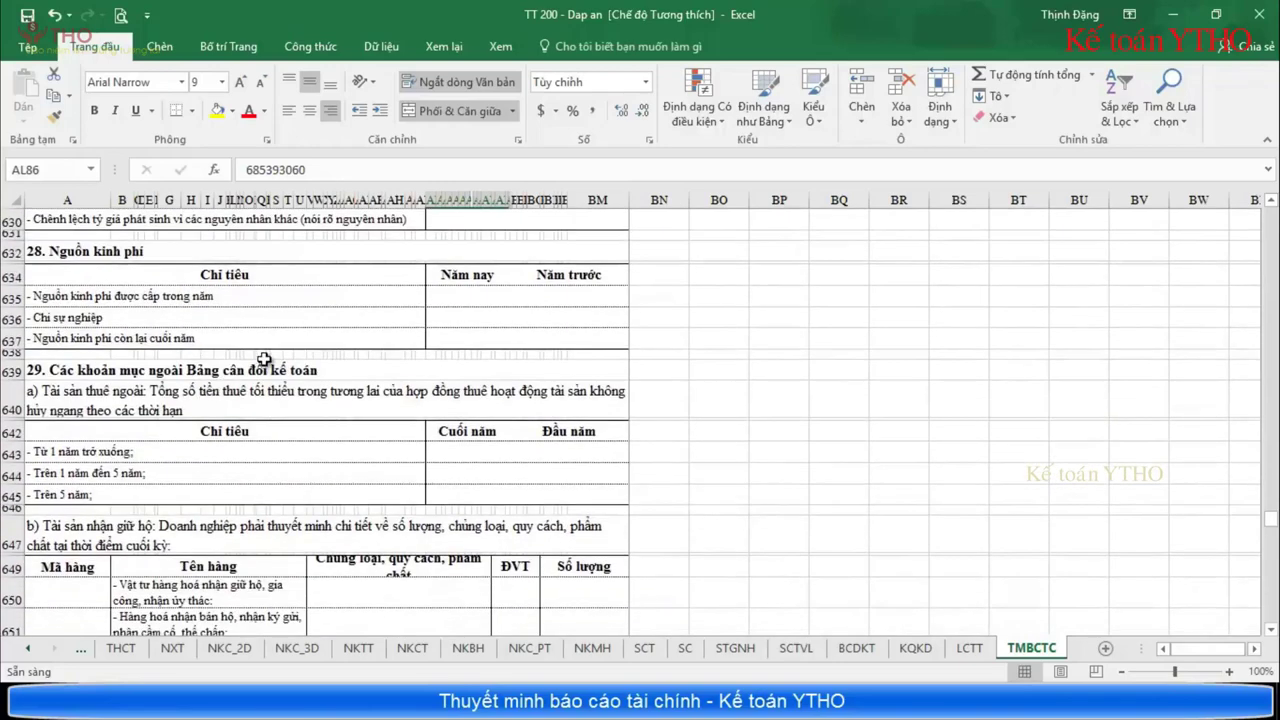
{"action": "scroll", "coordinate": [268, 359], "scroll_direction": "down", "scroll_amount": 1}
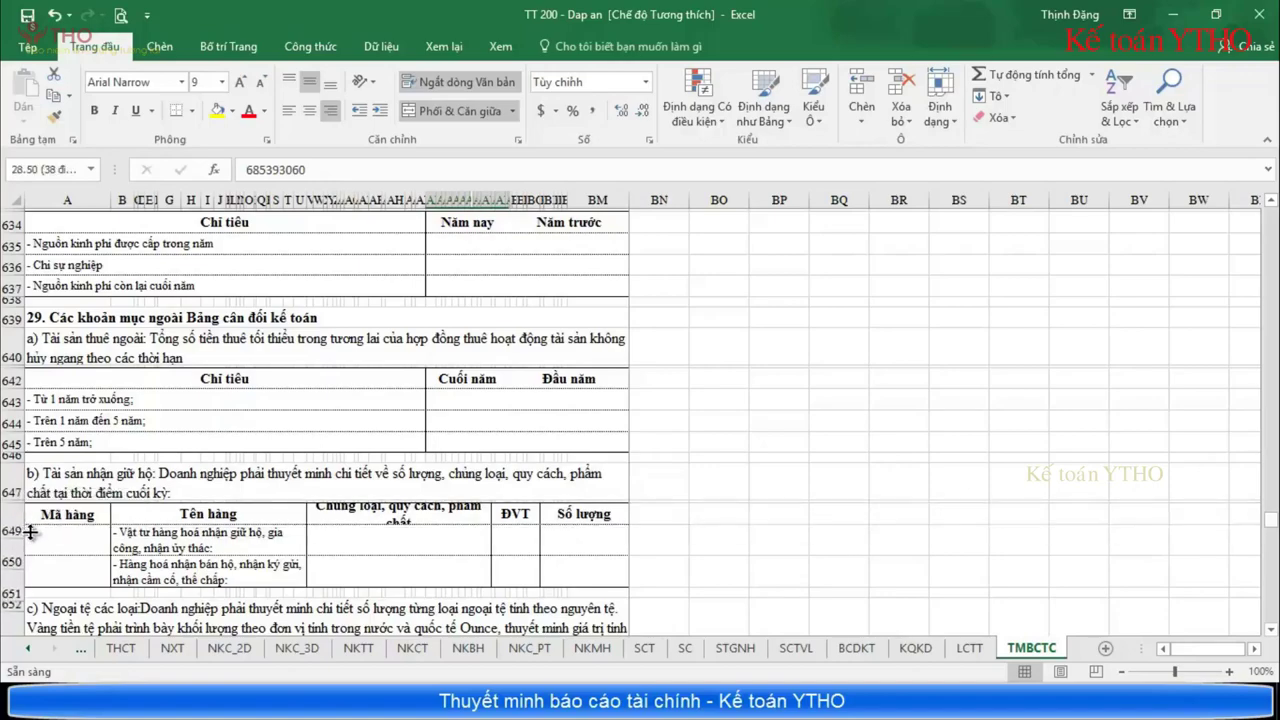
{"action": "scroll", "coordinate": [263, 450], "scroll_direction": "down", "scroll_amount": 3}
{"action": "scroll", "coordinate": [263, 450], "scroll_direction": "down", "scroll_amount": 5}
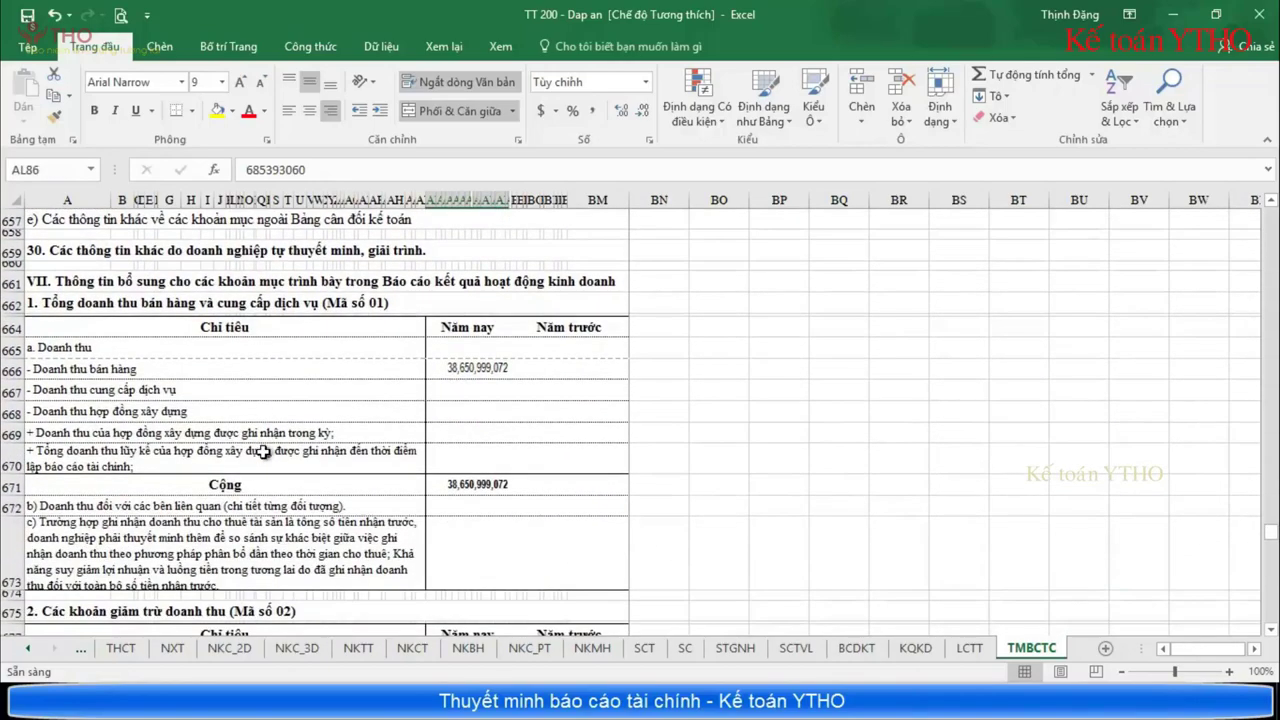
Examine notes 8 to 10 of section VII on selling and administrative expenses, production costs by element and current corporate income tax.
{"action": "left_click_drag", "start_coordinate": [1272, 535], "coordinate": [1272, 588]}
{"action": "scroll", "coordinate": [263, 409], "scroll_direction": "up", "scroll_amount": 2}
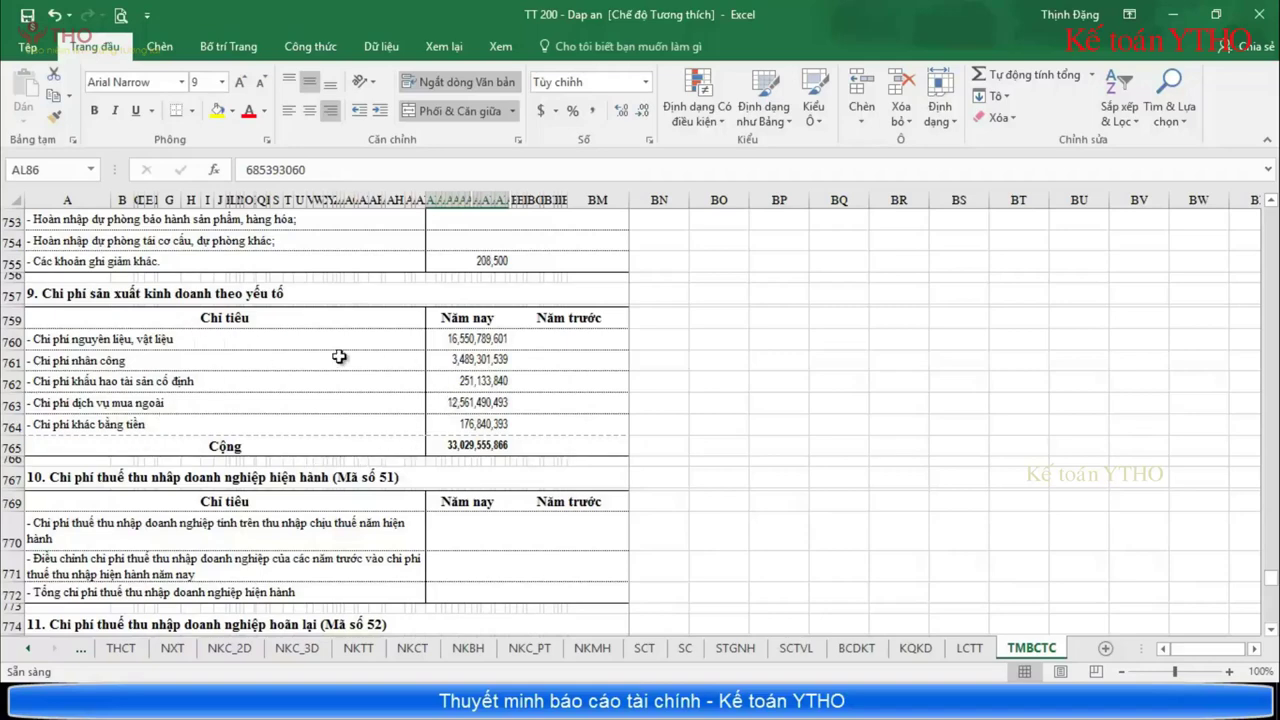
{"action": "scroll", "coordinate": [340, 360], "scroll_direction": "up", "scroll_amount": 4}
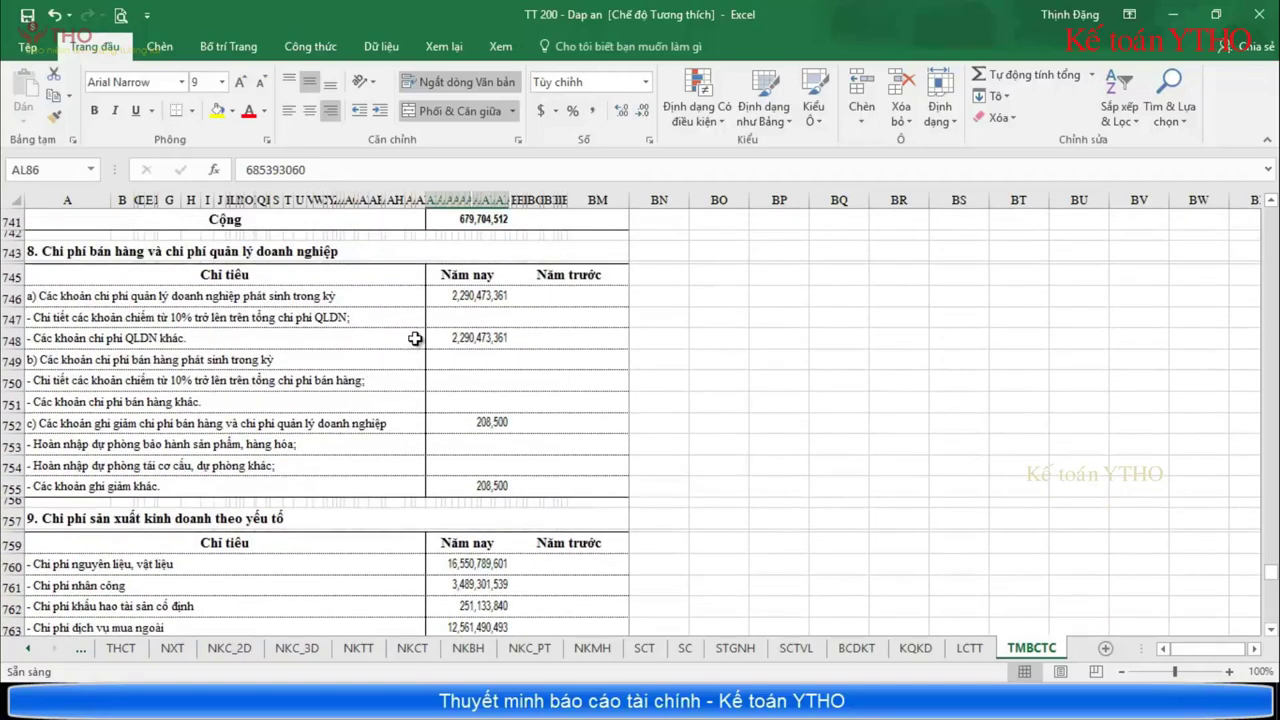
{"action": "scroll", "coordinate": [439, 367], "scroll_direction": "down", "scroll_amount": 2}
{"action": "scroll", "coordinate": [439, 367], "scroll_direction": "down", "scroll_amount": 4}
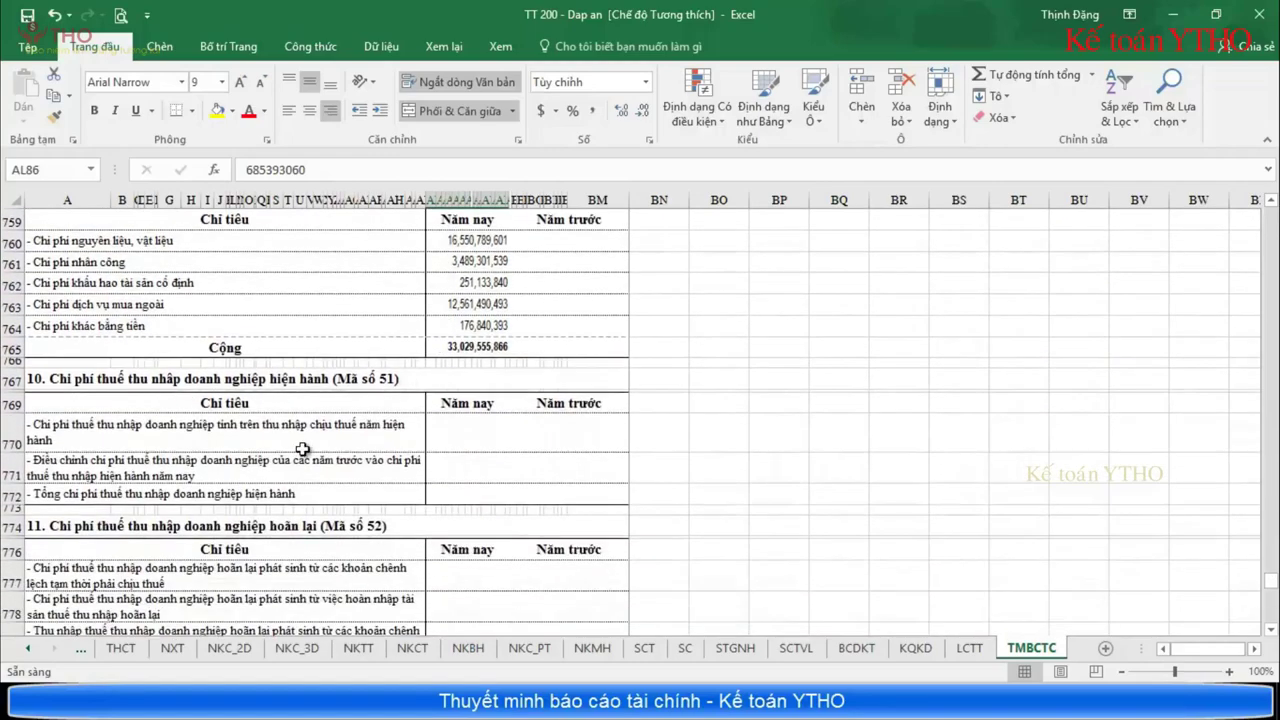
Examine note 11 on deferred income tax expense and section VIII on non-cash transactions, restricted cash, and borrowings received and repaid.
{"action": "scroll", "coordinate": [304, 451], "scroll_direction": "down", "scroll_amount": 5}
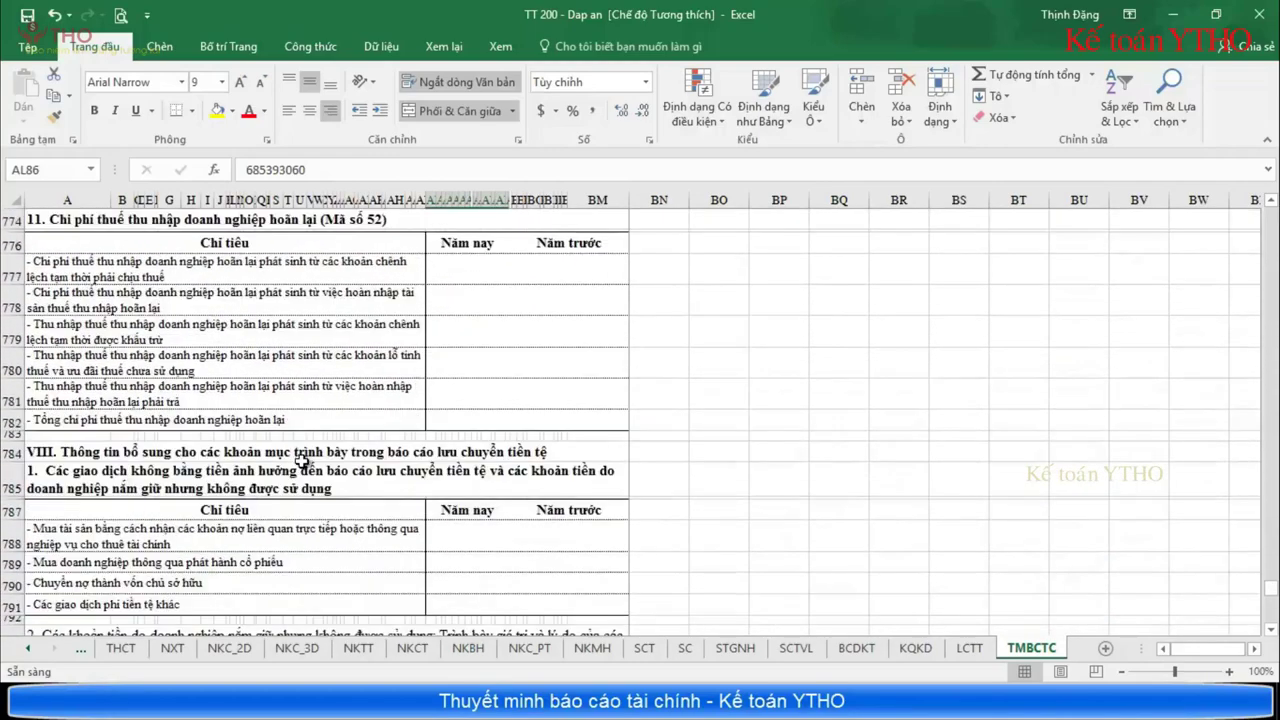
{"action": "scroll", "coordinate": [304, 455], "scroll_direction": "down", "scroll_amount": 2}
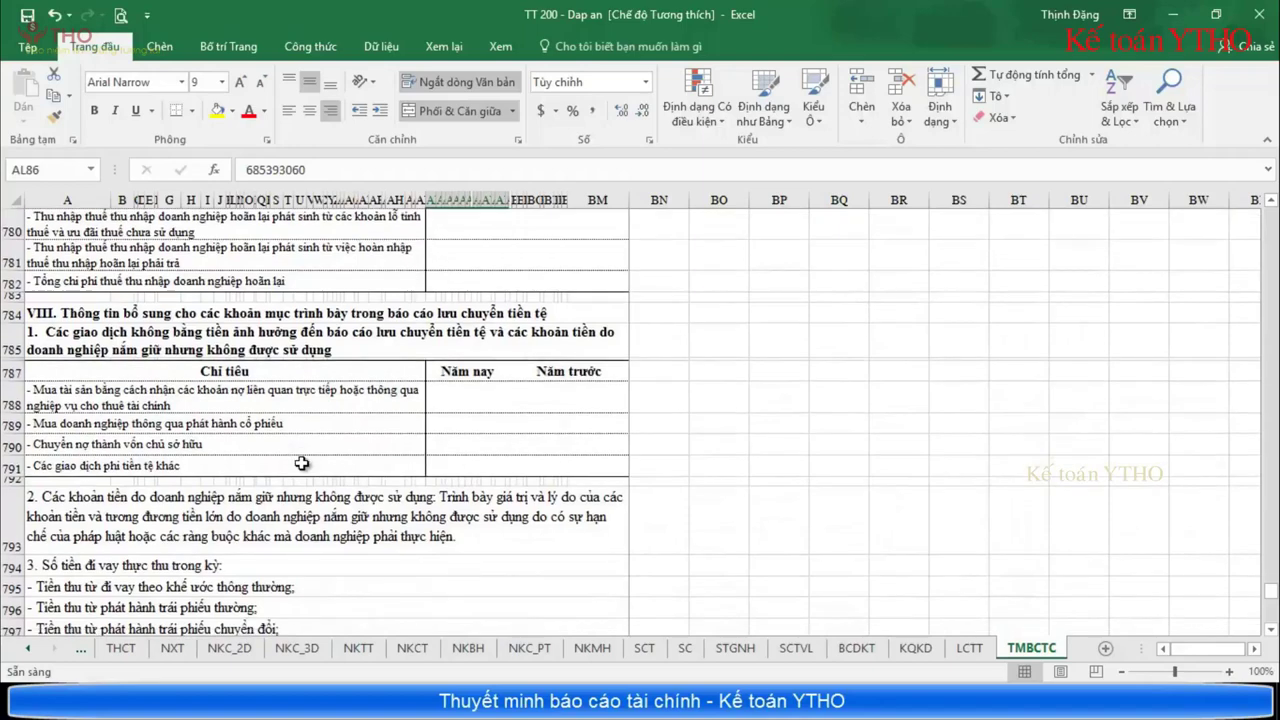
{"action": "scroll", "coordinate": [304, 463], "scroll_direction": "down", "scroll_amount": 3}
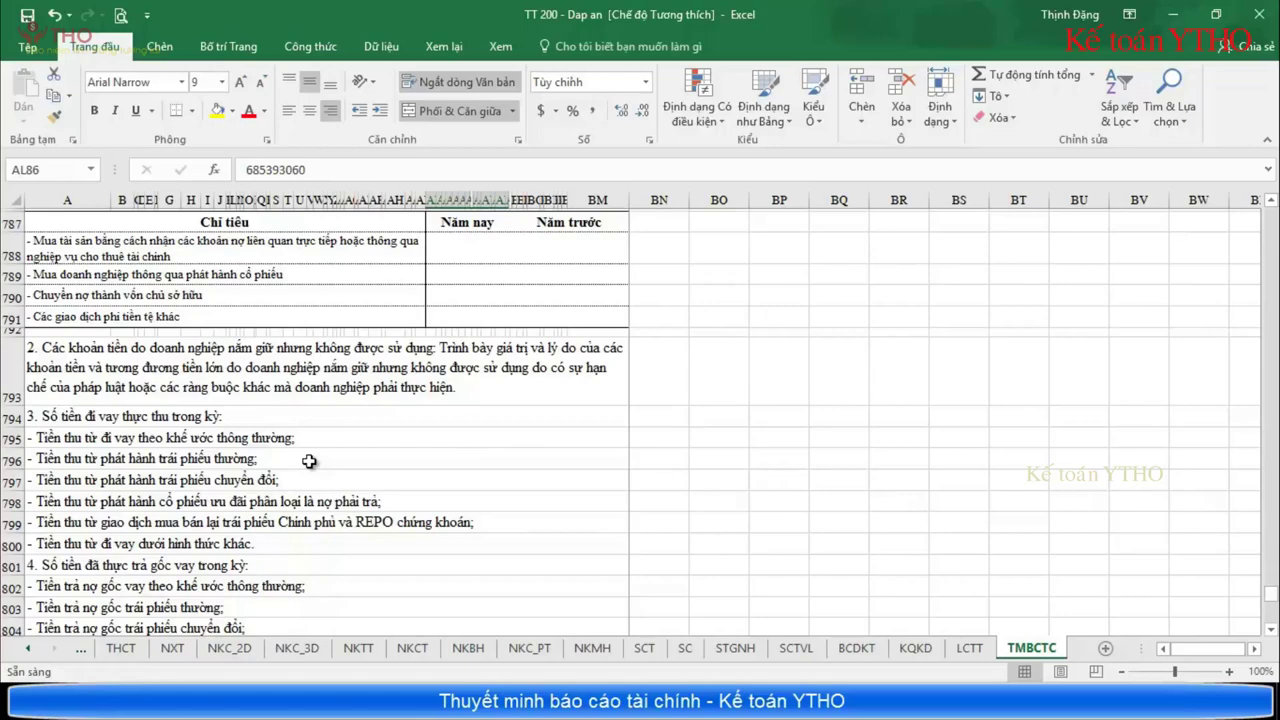
{"action": "scroll", "coordinate": [309, 461], "scroll_direction": "down", "scroll_amount": 1}
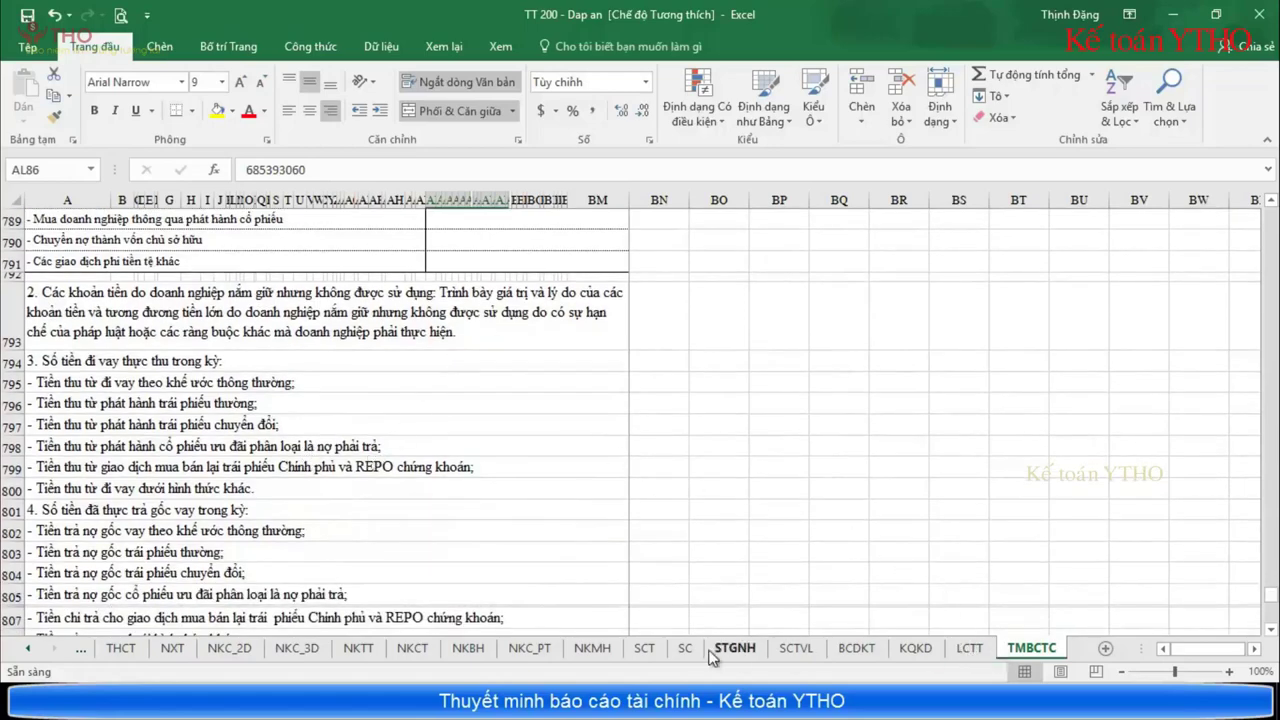
{"action": "scroll", "coordinate": [540, 384], "scroll_direction": "up", "scroll_amount": 2}
{"action": "scroll", "coordinate": [544, 381], "scroll_direction": "down", "scroll_amount": 2}
Increase the height of row 814 so item 4 of section IX, on segment reporting under standard 28, fits in full.
{"action": "scroll", "coordinate": [535, 404], "scroll_direction": "down", "scroll_amount": 5}
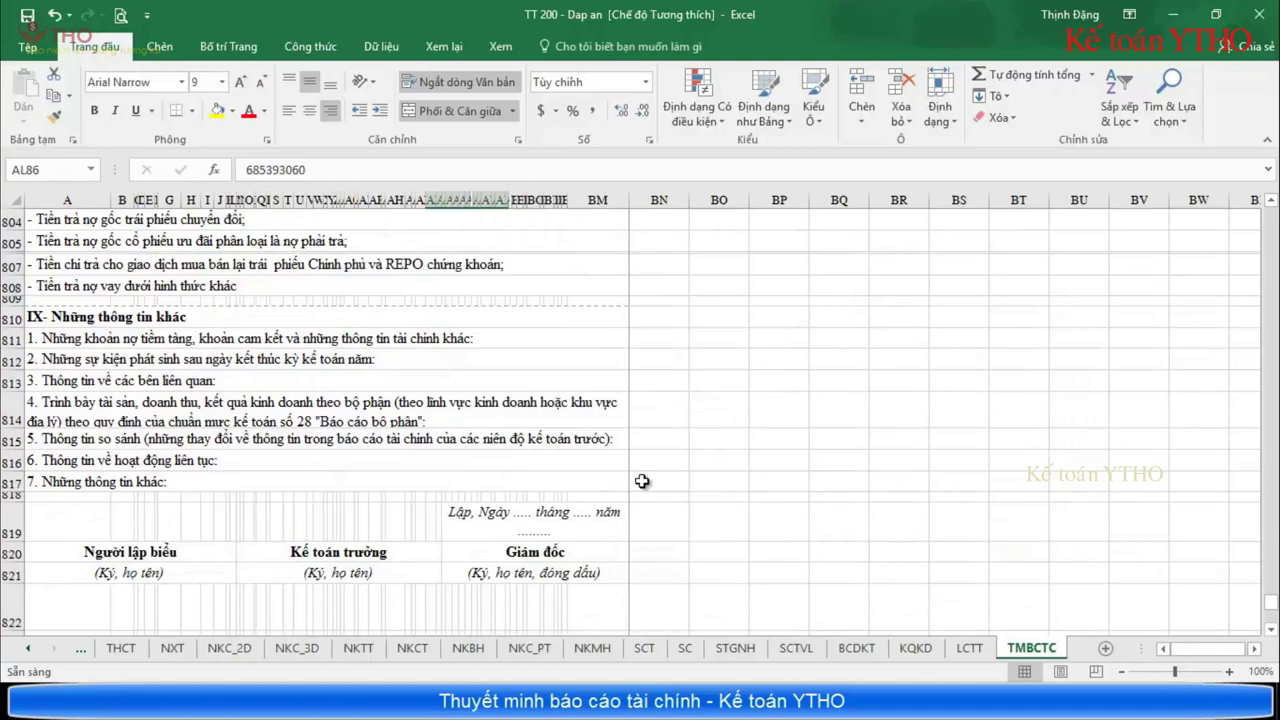
{"action": "scroll", "coordinate": [413, 482], "scroll_direction": "down", "scroll_amount": 1}
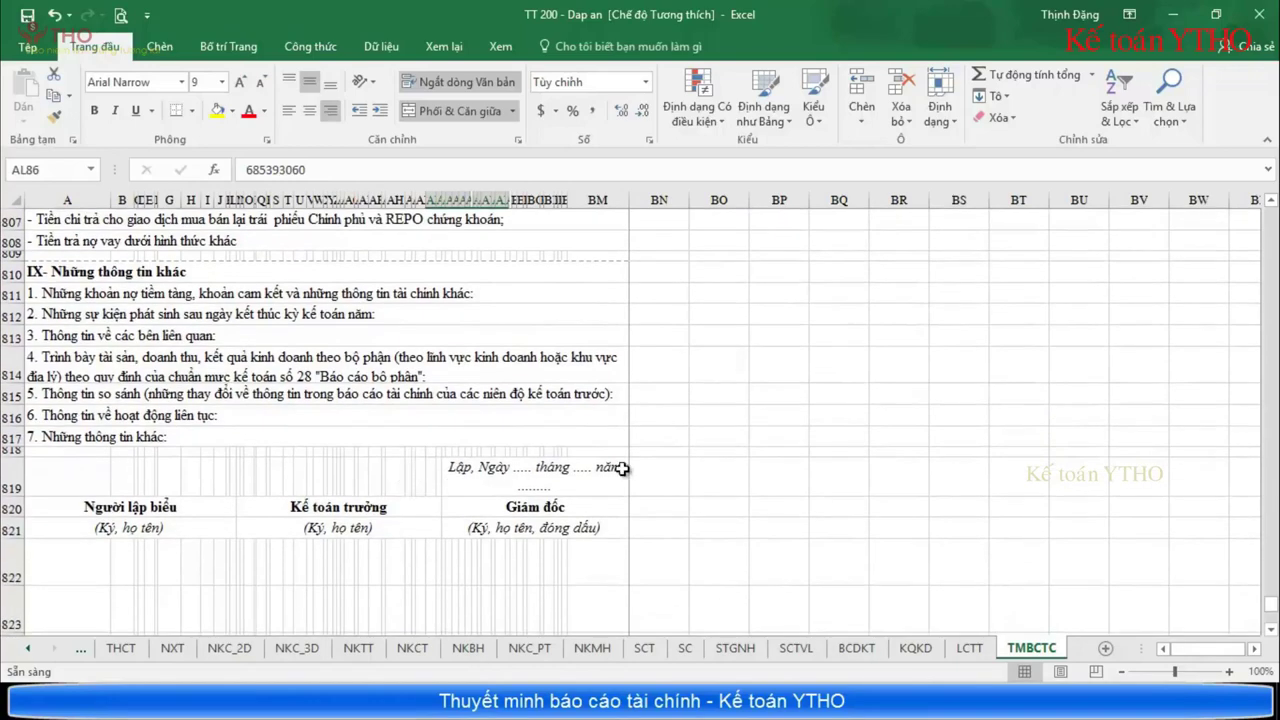
{"action": "left_click_drag", "start_coordinate": [18, 384], "coordinate": [18, 404]}
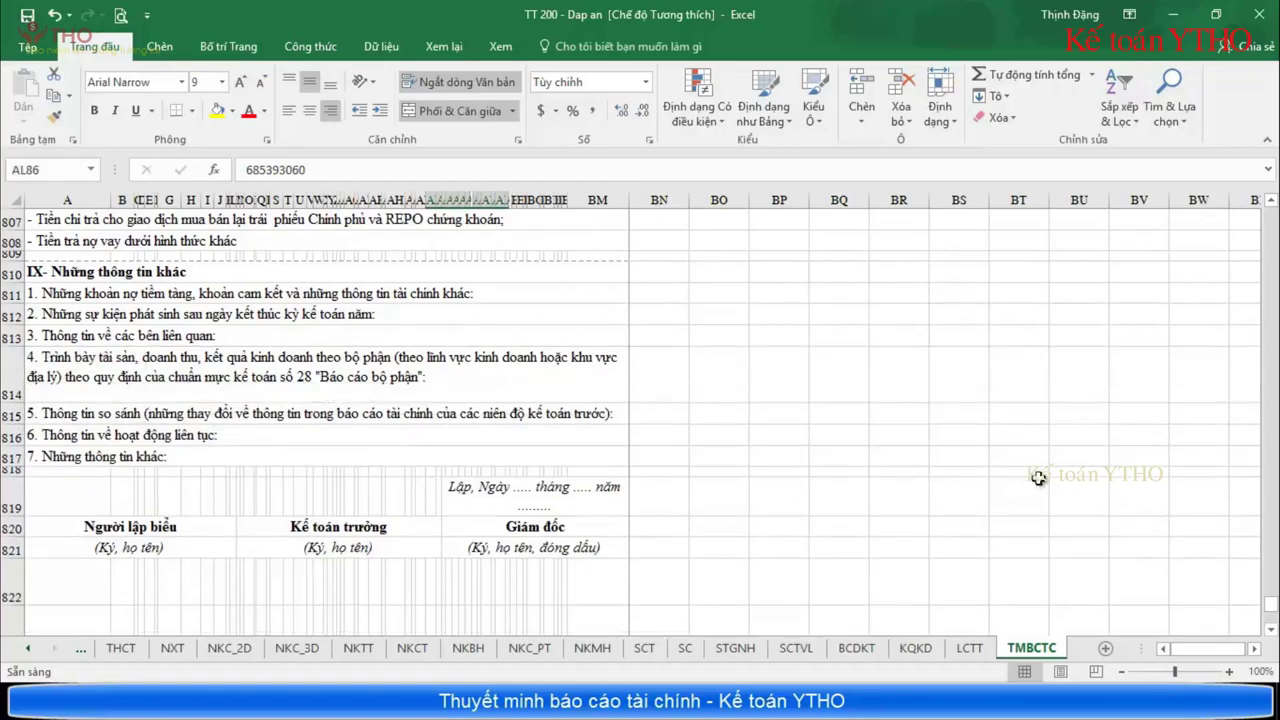
Review the start of the notes again, covering business characteristics, accounting period and currency, applied standards and accounting policies in sections I to IV.
{"action": "left_click_drag", "start_coordinate": [1271, 605], "coordinate": [1270, 215]}
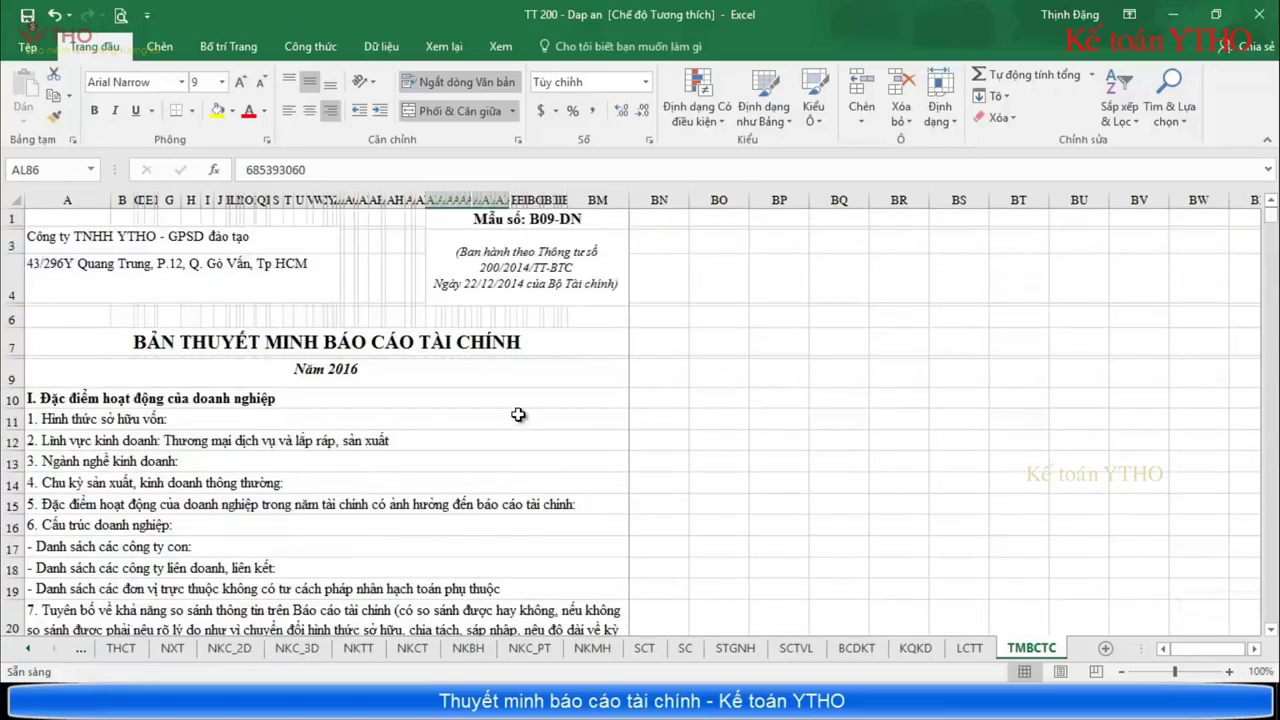
{"action": "scroll", "coordinate": [519, 414], "scroll_direction": "down", "scroll_amount": 2}
{"action": "scroll", "coordinate": [519, 414], "scroll_direction": "down", "scroll_amount": 4}
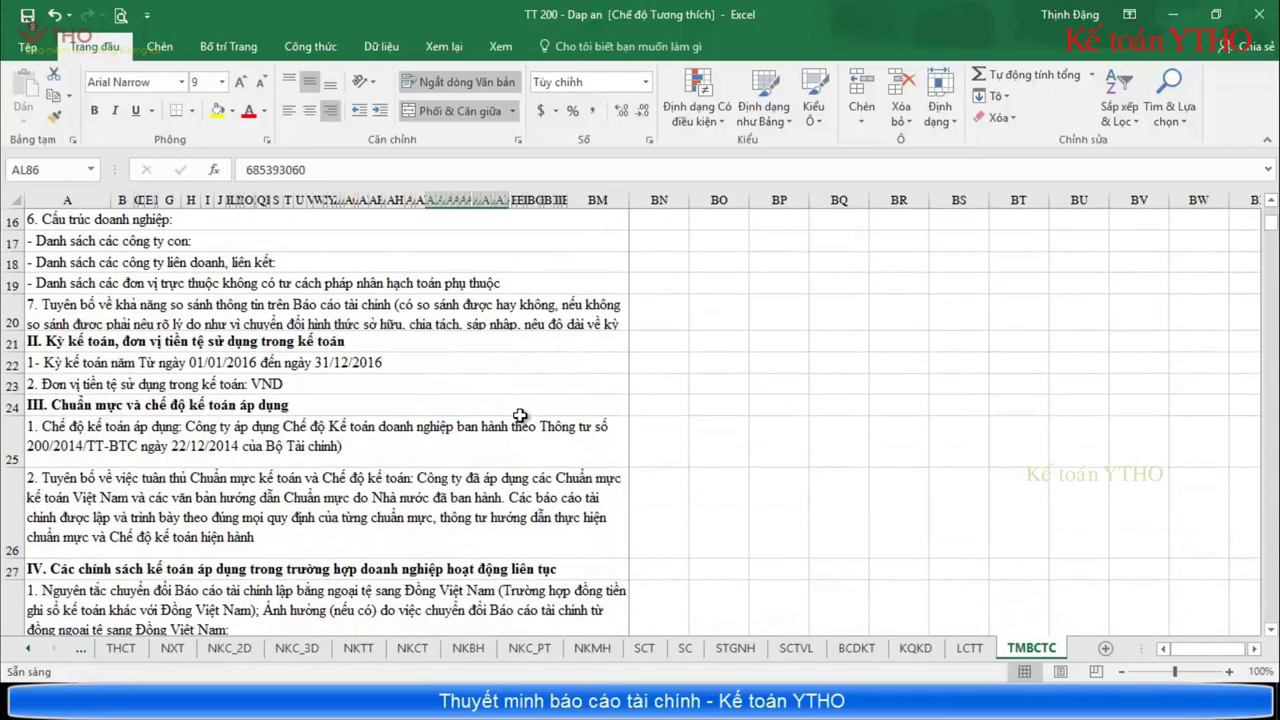
{"action": "scroll", "coordinate": [519, 420], "scroll_direction": "down", "scroll_amount": 5}
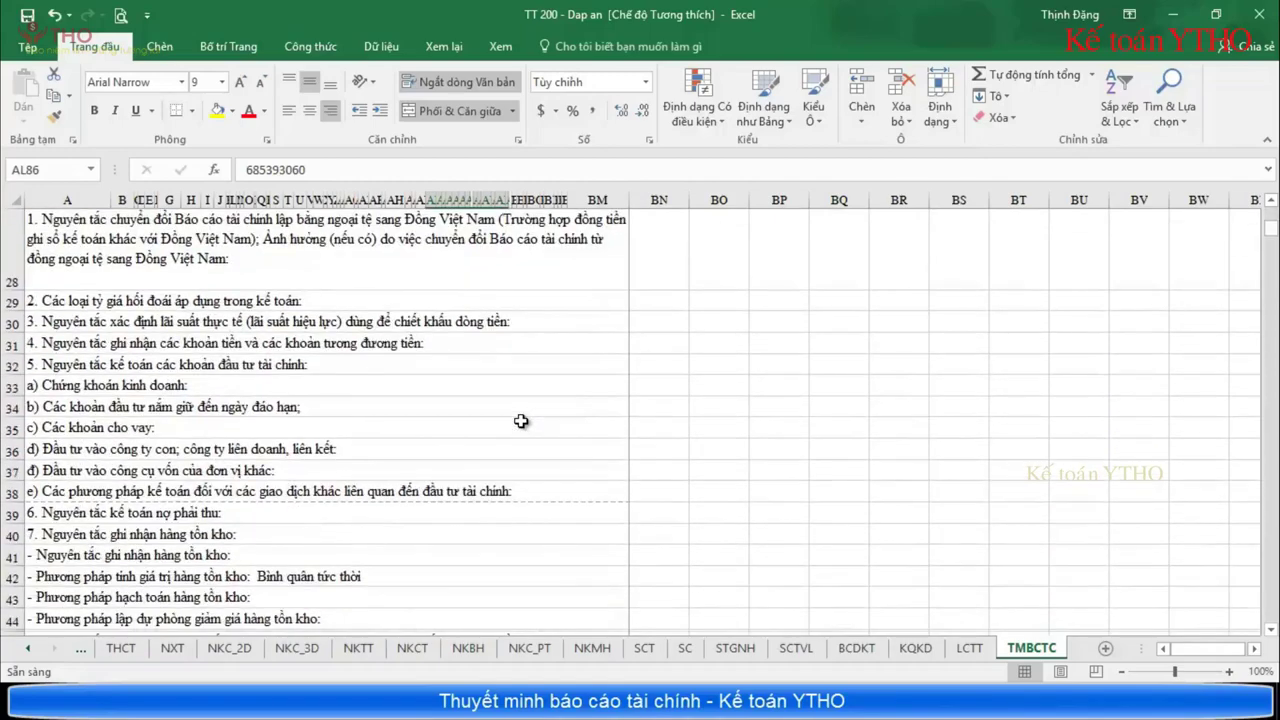
{"action": "scroll", "coordinate": [521, 421], "scroll_direction": "down", "scroll_amount": 3}
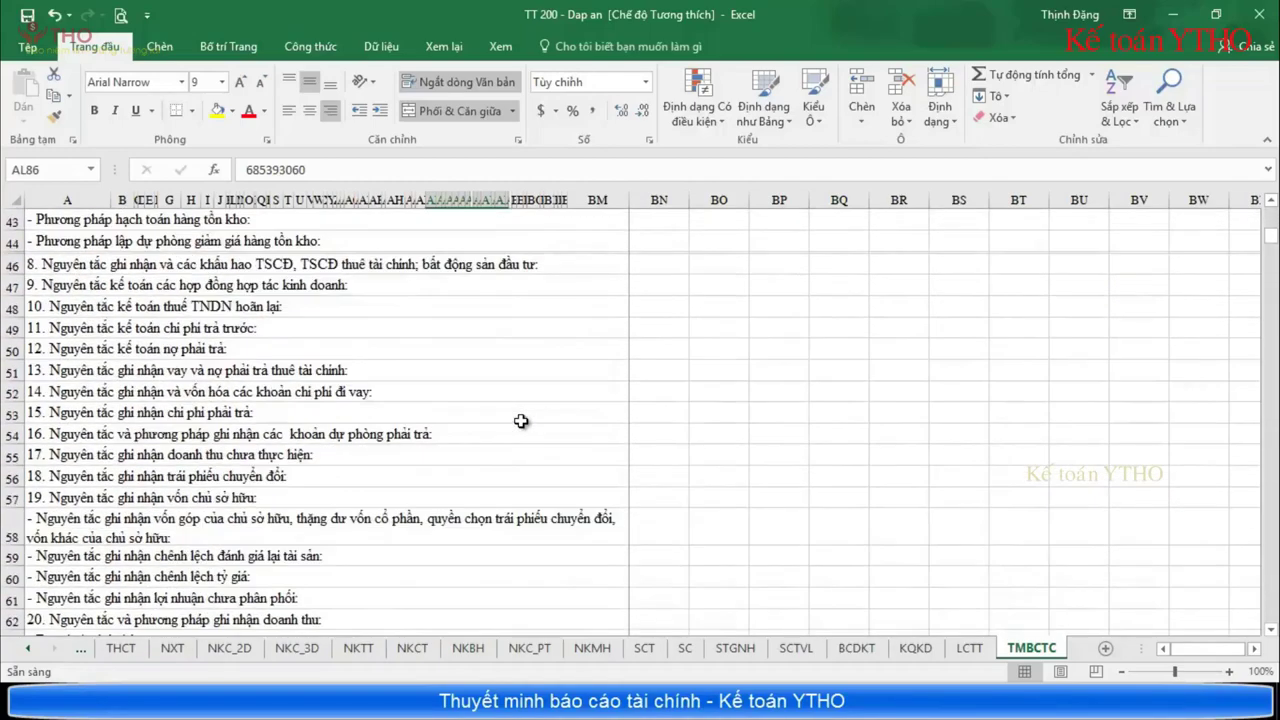
{"action": "scroll", "coordinate": [521, 421], "scroll_direction": "down", "scroll_amount": 3}
{"action": "scroll", "coordinate": [510, 418], "scroll_direction": "up", "scroll_amount": 8}
{"action": "scroll", "coordinate": [498, 414], "scroll_direction": "up", "scroll_amount": 4}
{"action": "scroll", "coordinate": [400, 440], "scroll_direction": "down", "scroll_amount": 2}
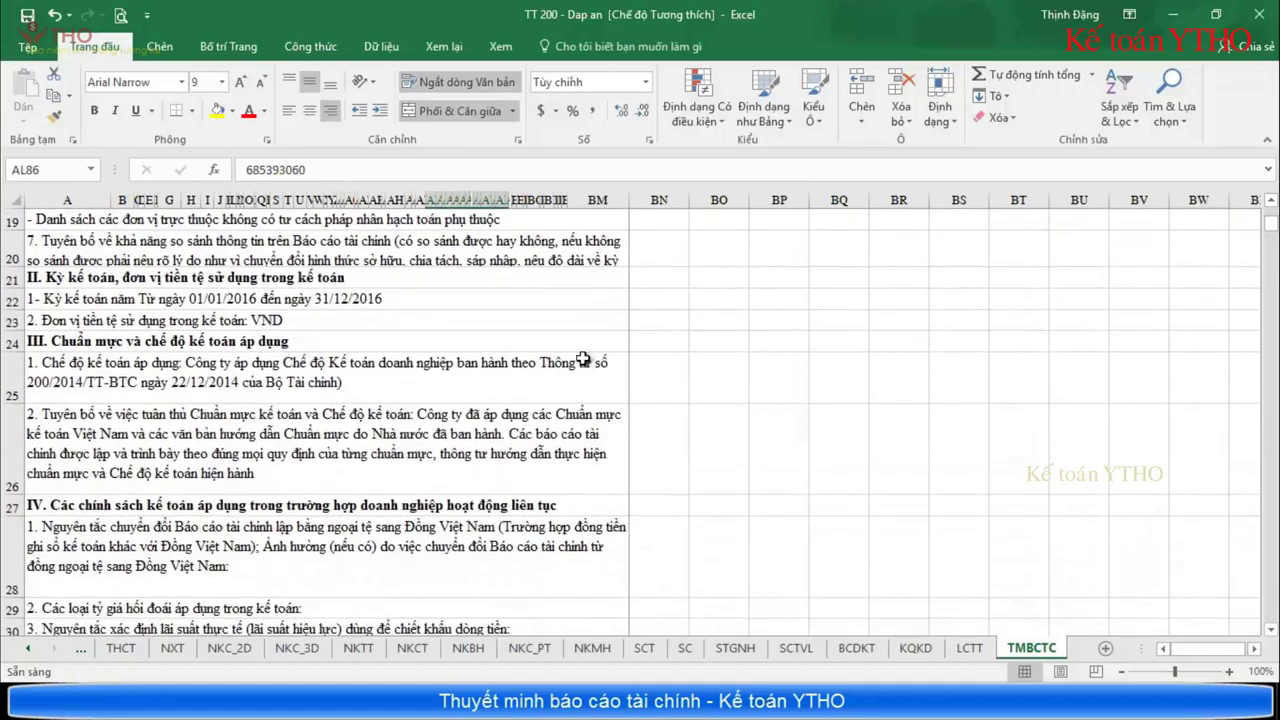
{"action": "scroll", "coordinate": [443, 363], "scroll_direction": "up", "scroll_amount": 4}
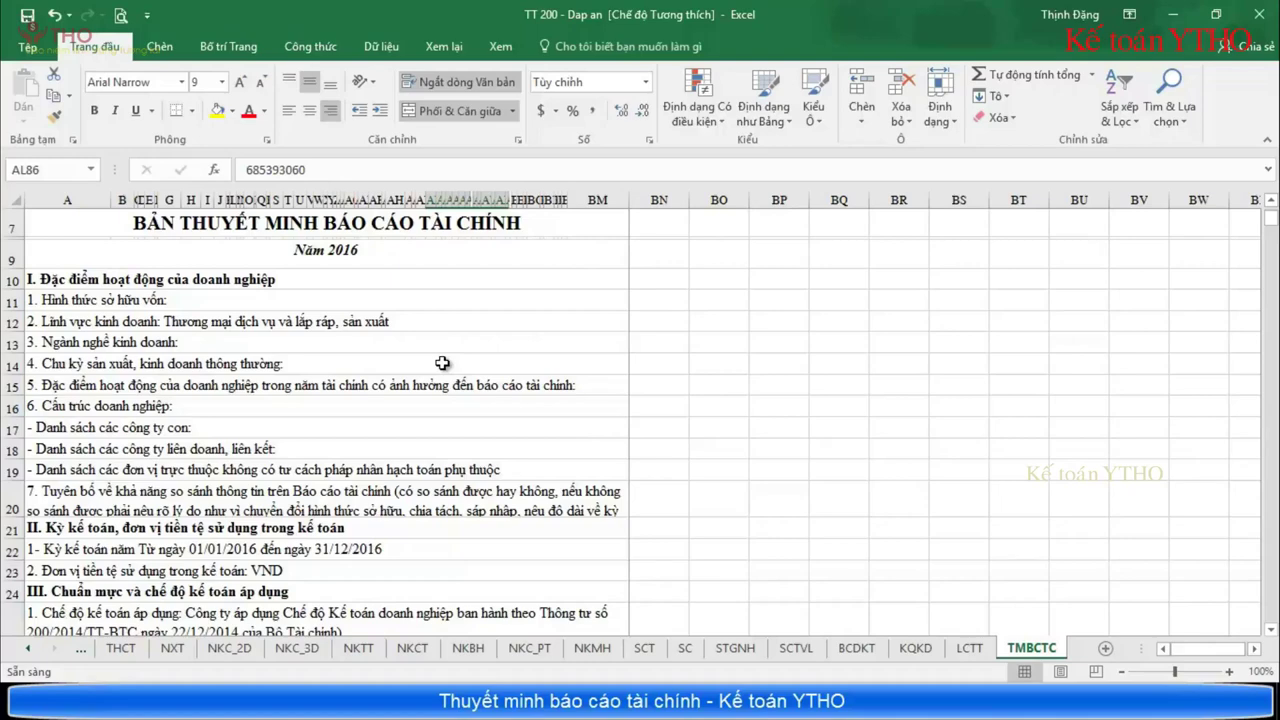
{"action": "scroll", "coordinate": [443, 363], "scroll_direction": "up", "scroll_amount": 2}
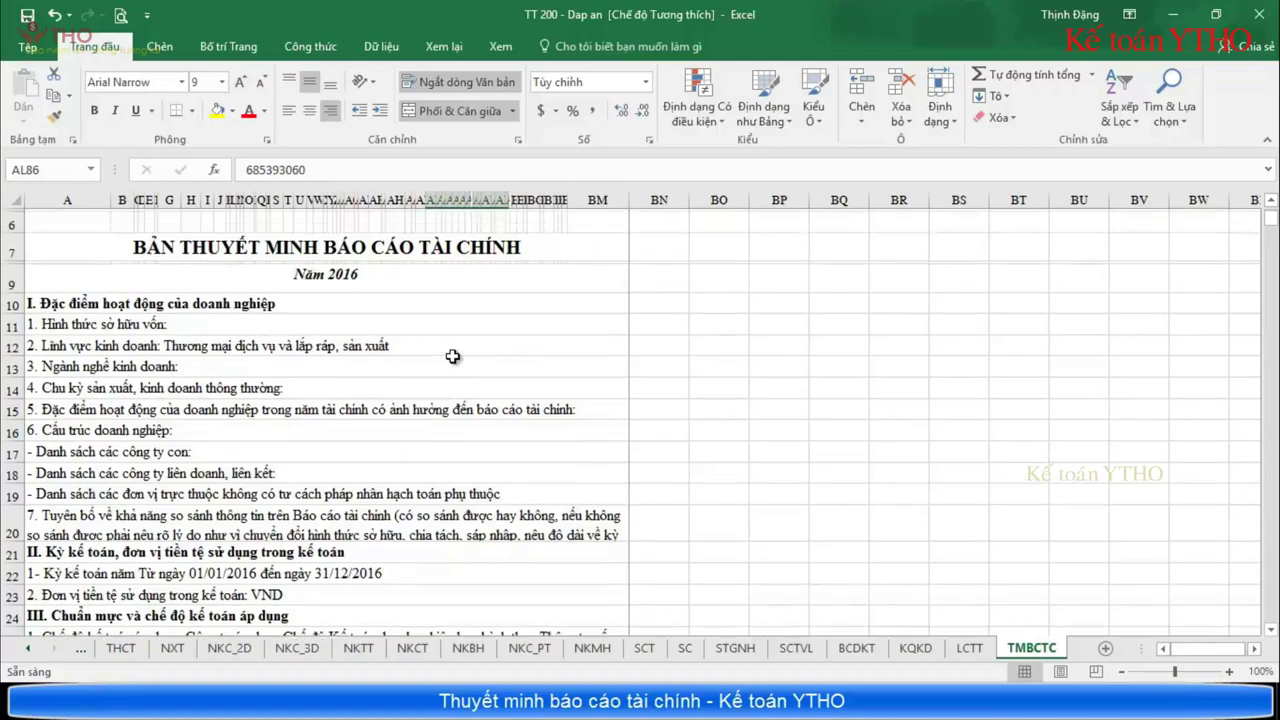